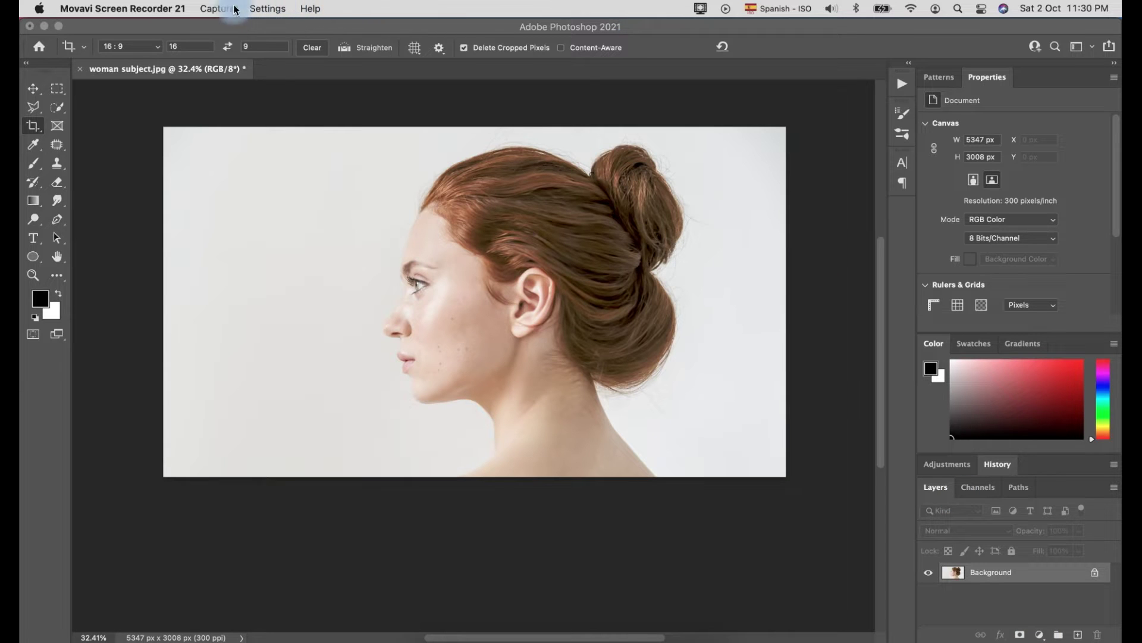
Bring Photoshop to the front with woman subject.jpg open.
click(363, 101)
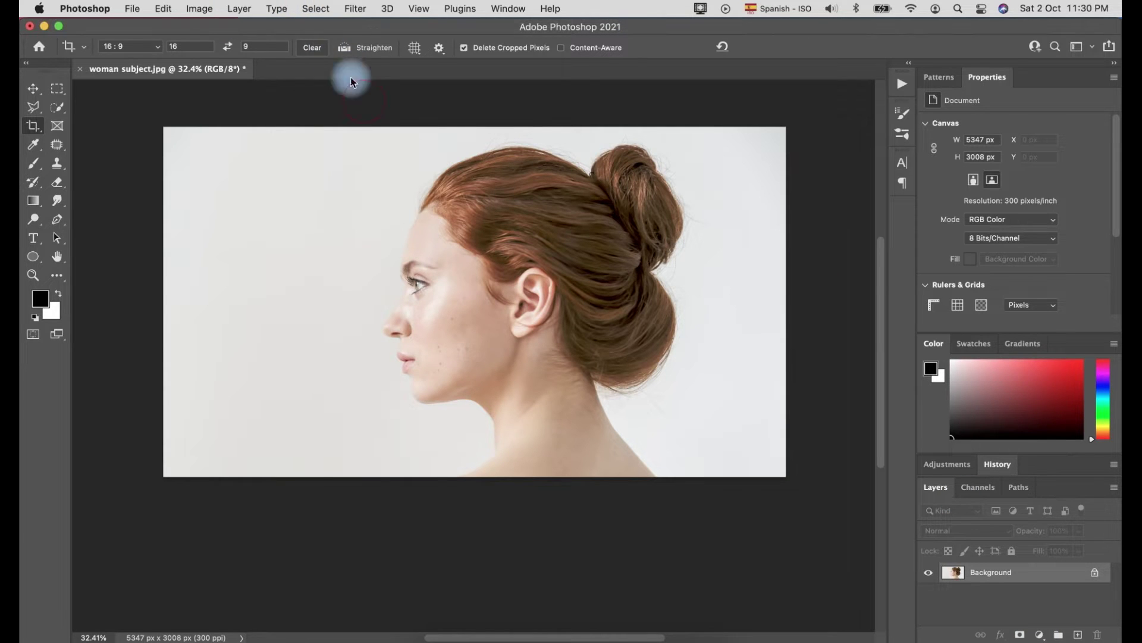
Select the woman with Select Subject and feather the selection by 0.5 px.
click(314, 8)
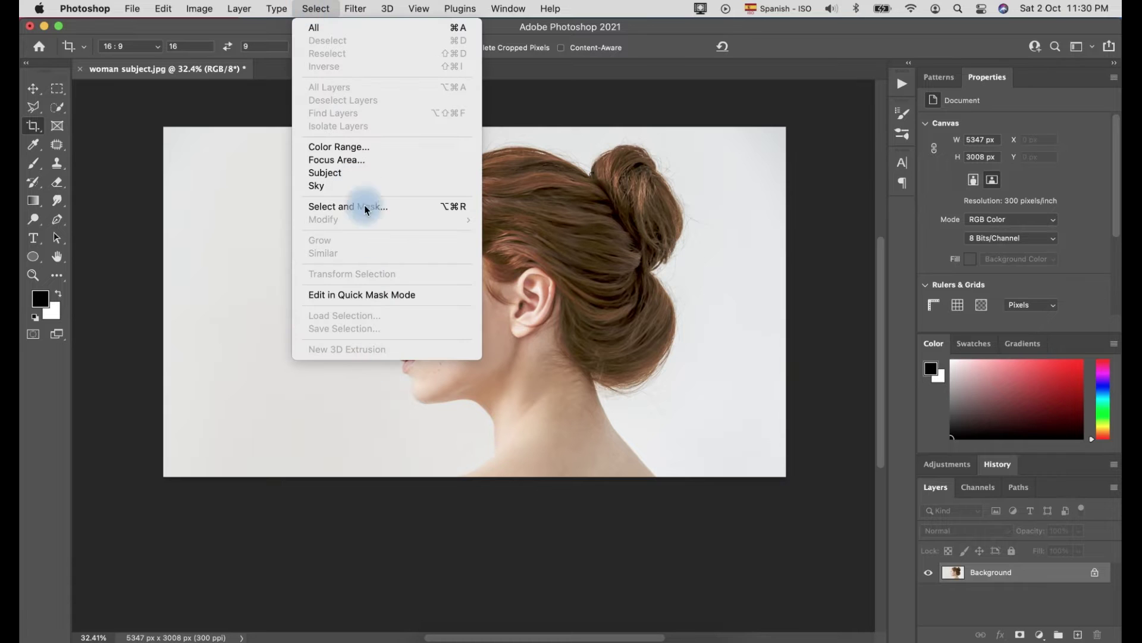
click(354, 172)
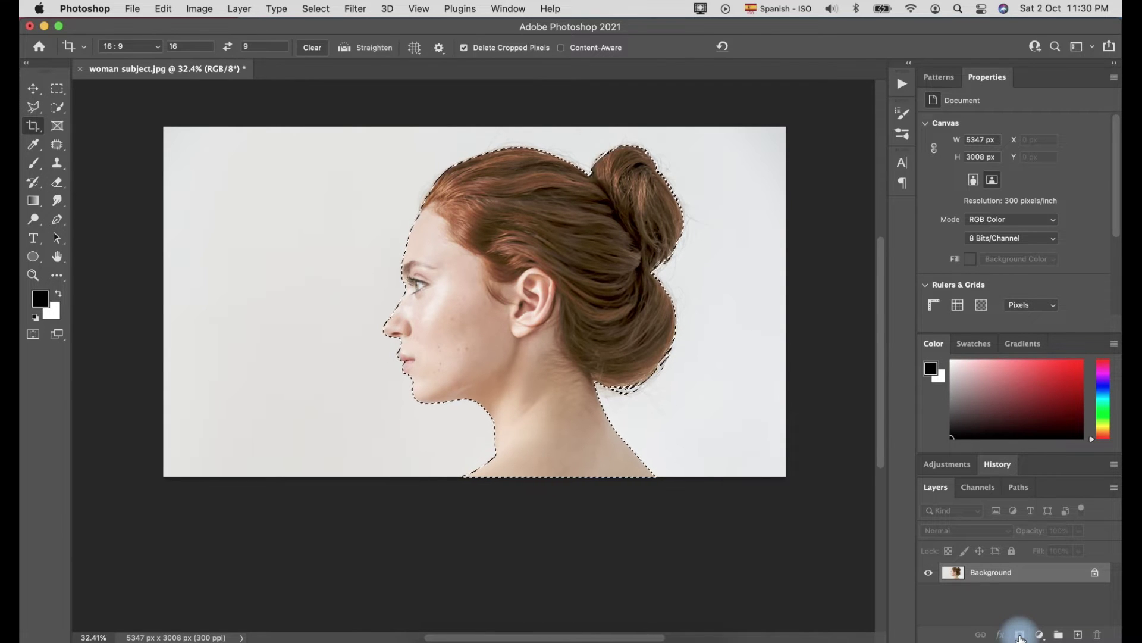
click(330, 7)
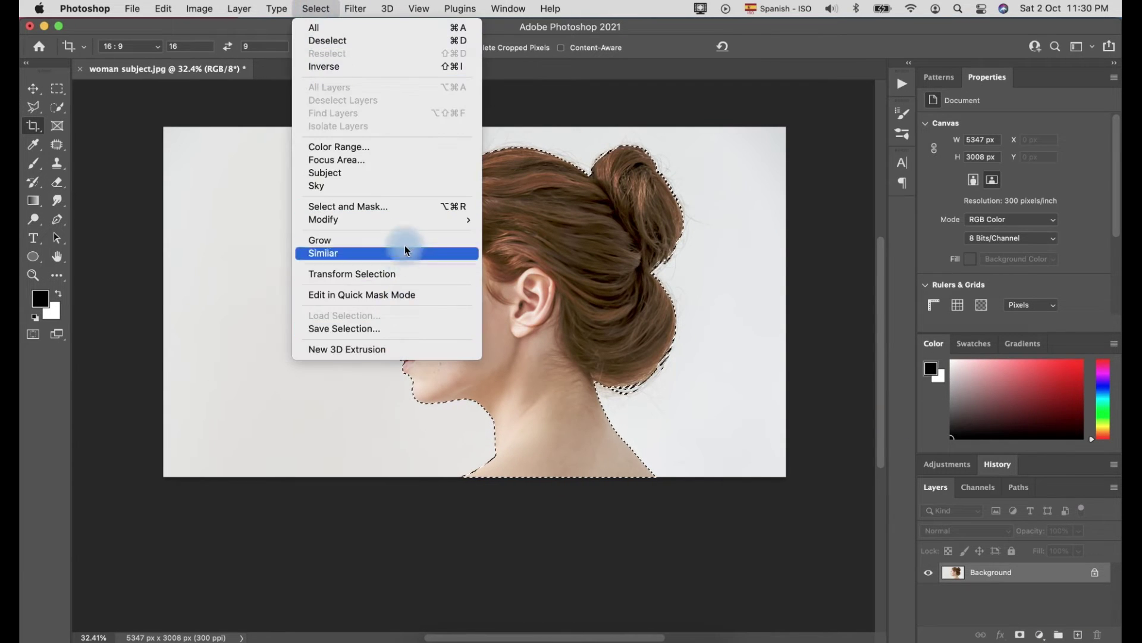
mouse_move(405, 219)
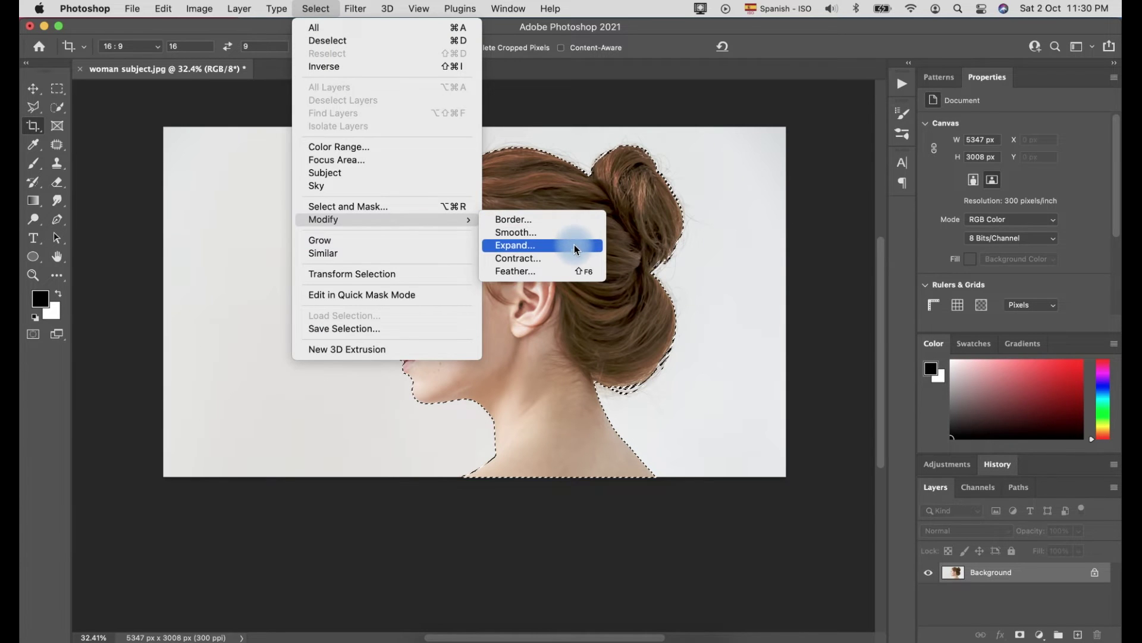
click(566, 271)
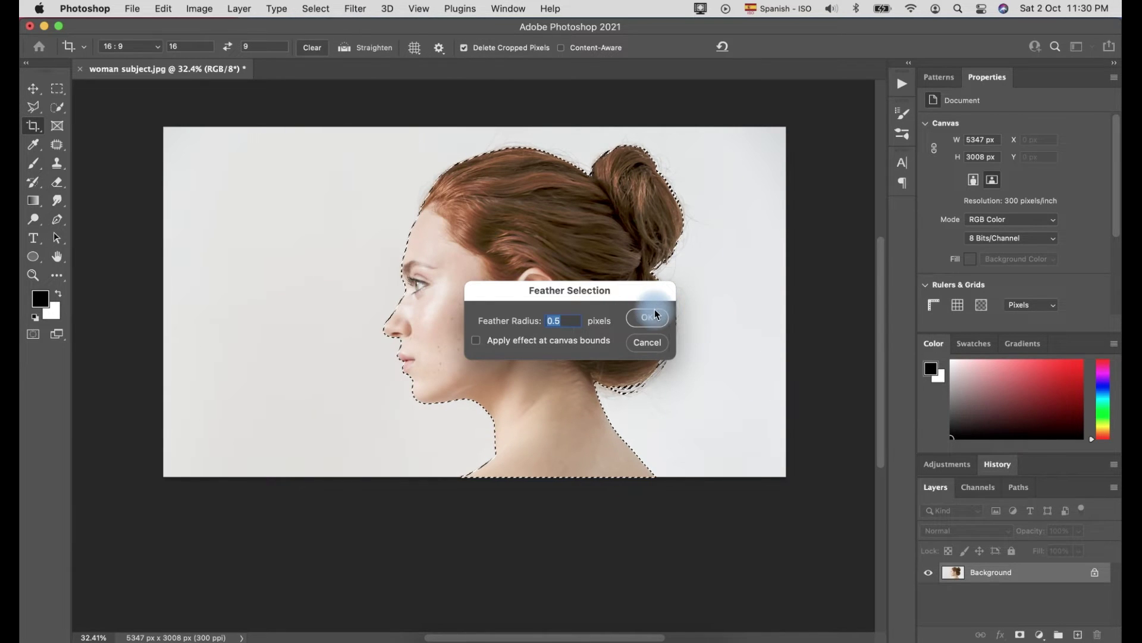
click(653, 317)
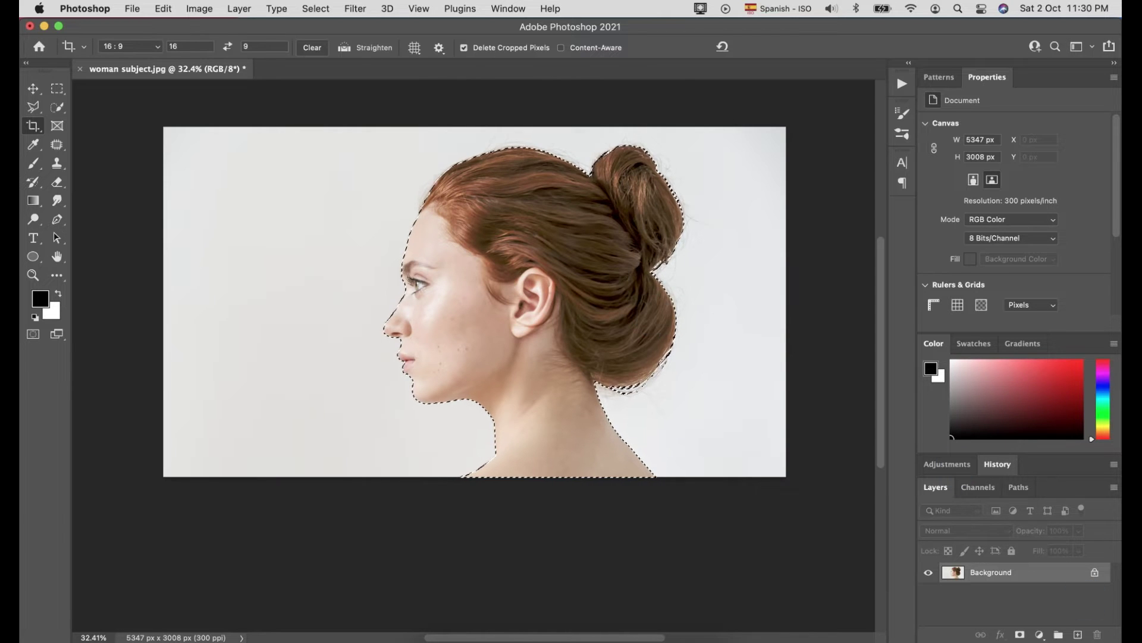
Add a layer mask from the selection, then delete it and apply it permanently to Layer 0.
click(1014, 635)
click(1020, 636)
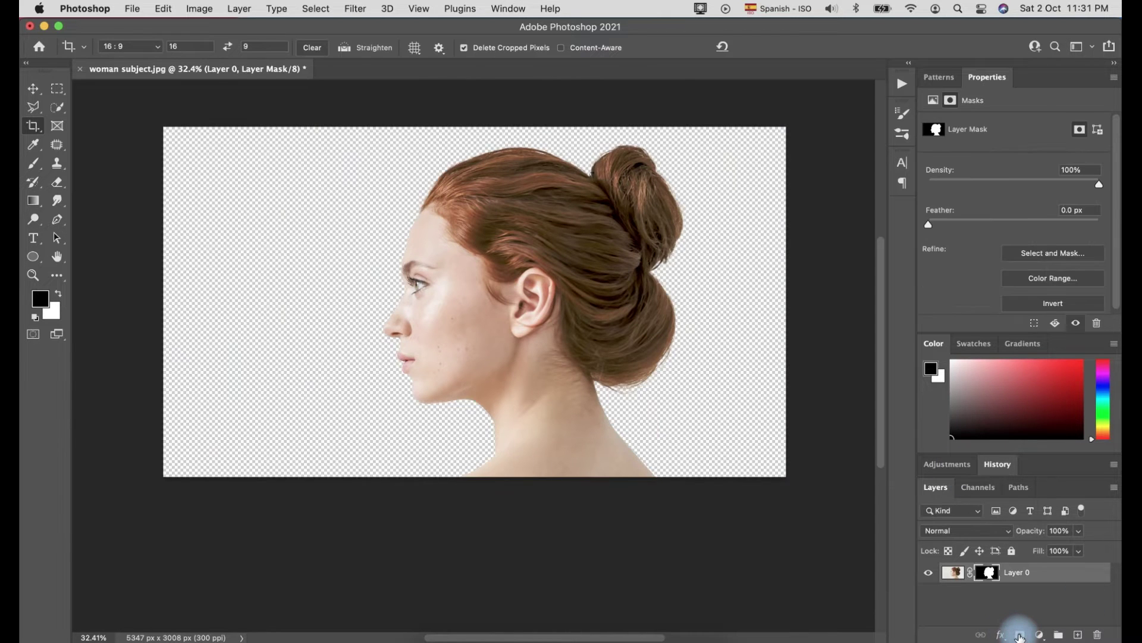
drag(988, 573, 1098, 635)
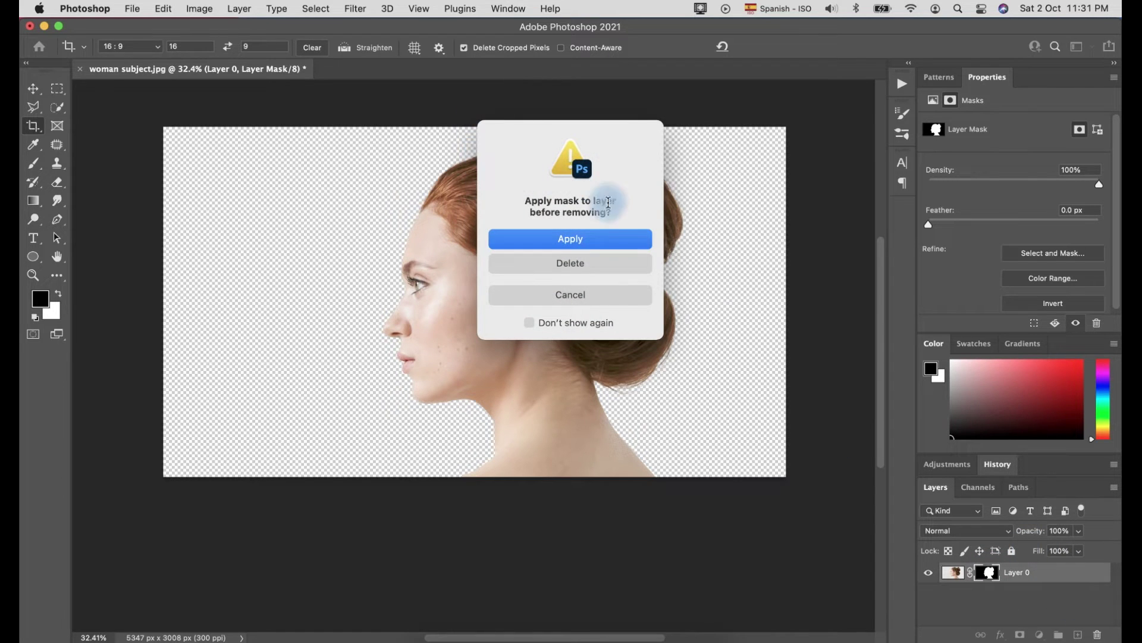
click(595, 240)
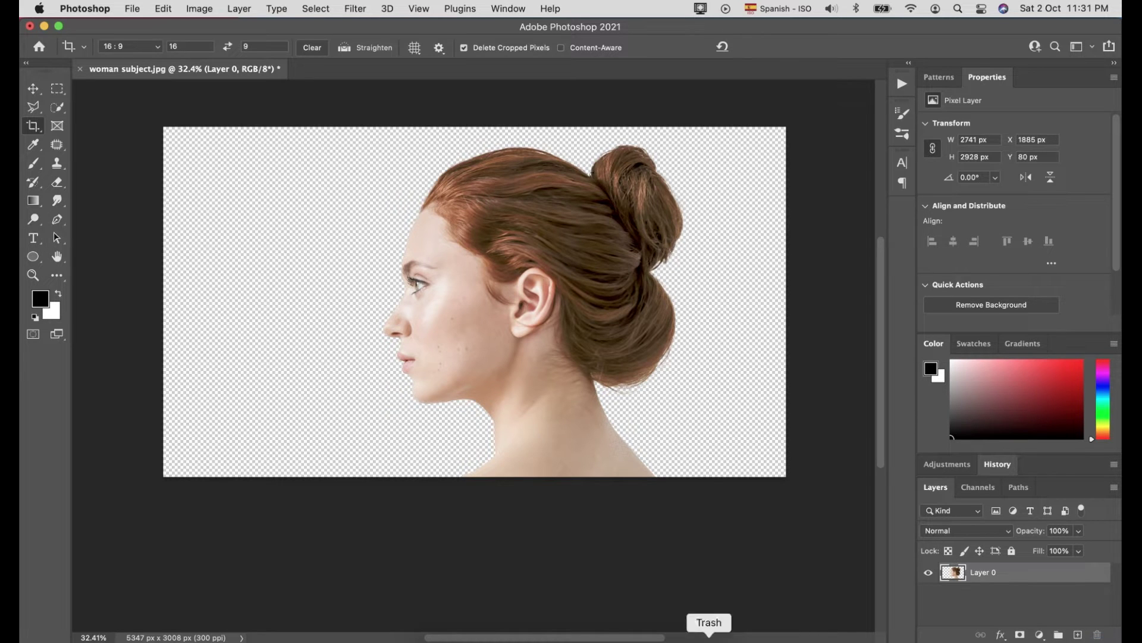
Add a #fcfafa Solid Color fill layer beneath the woman's layer, then reselect her layer.
click(1040, 634)
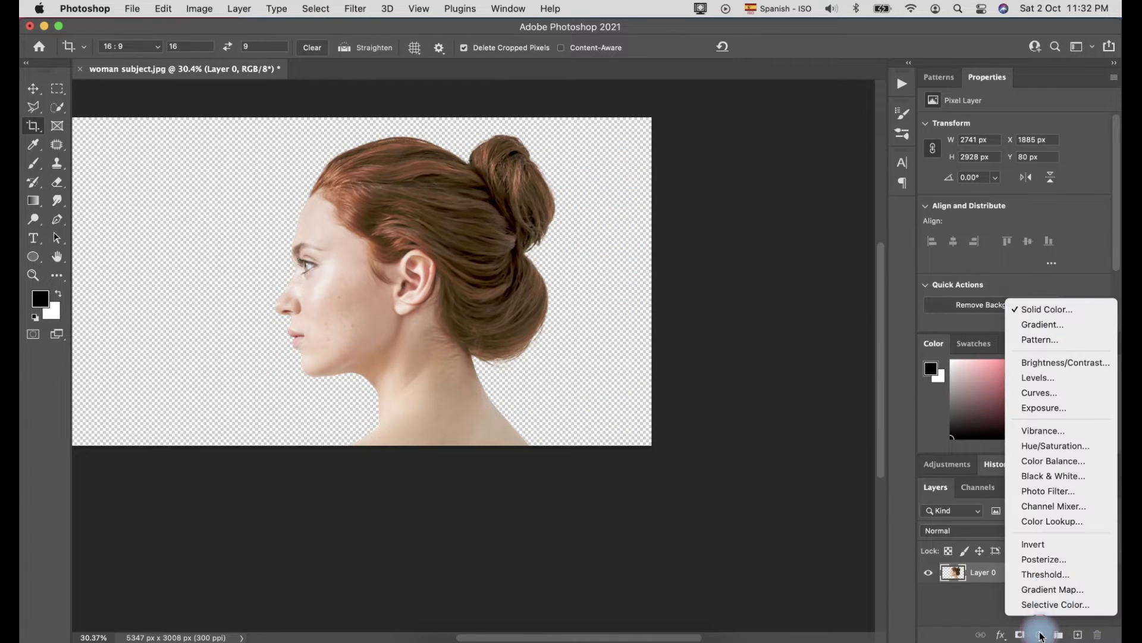
click(1062, 313)
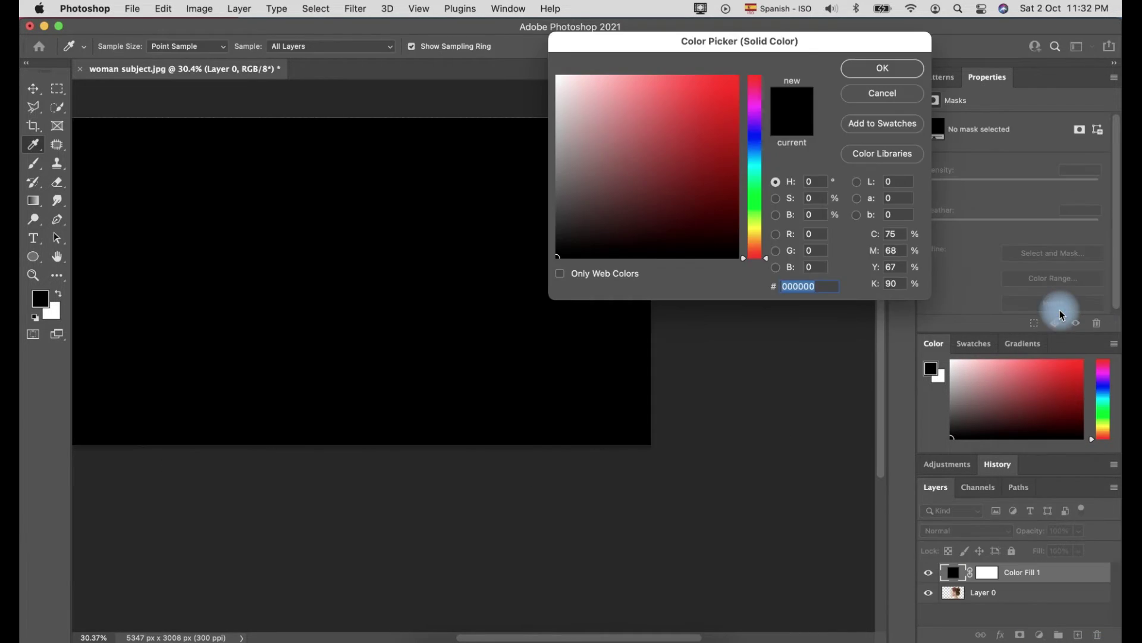
click(557, 77)
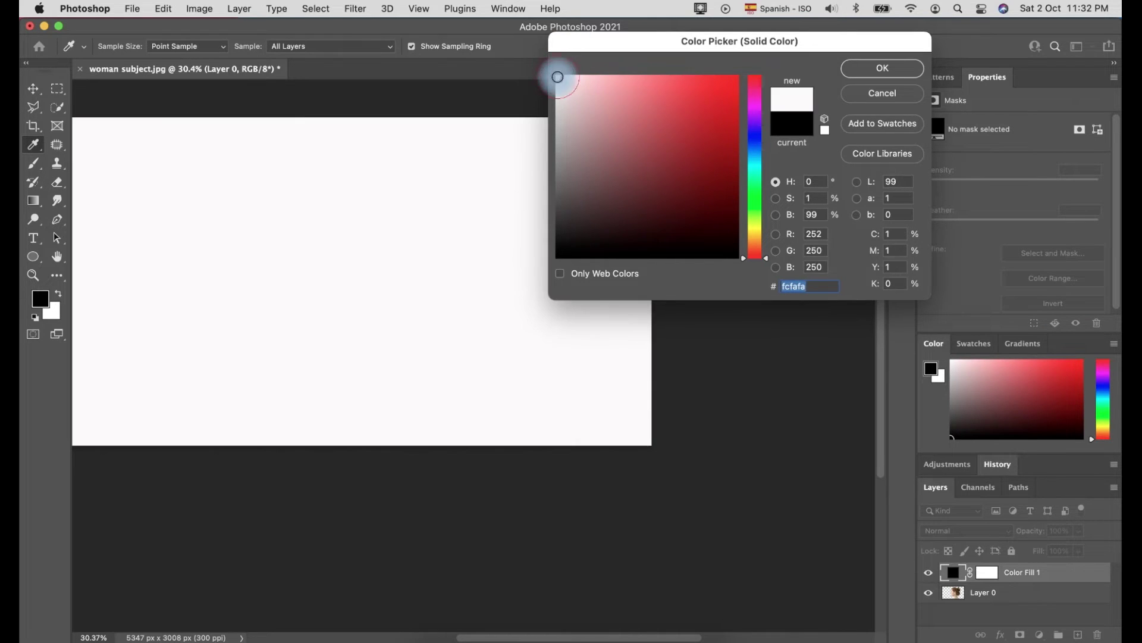
click(866, 69)
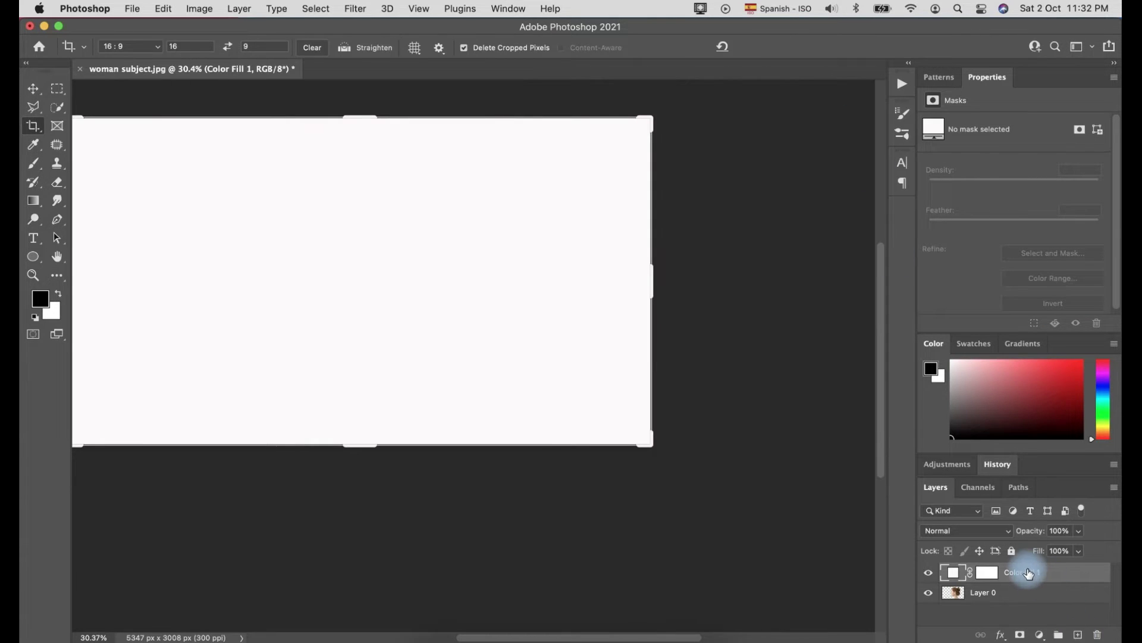
drag(1028, 572, 1021, 602)
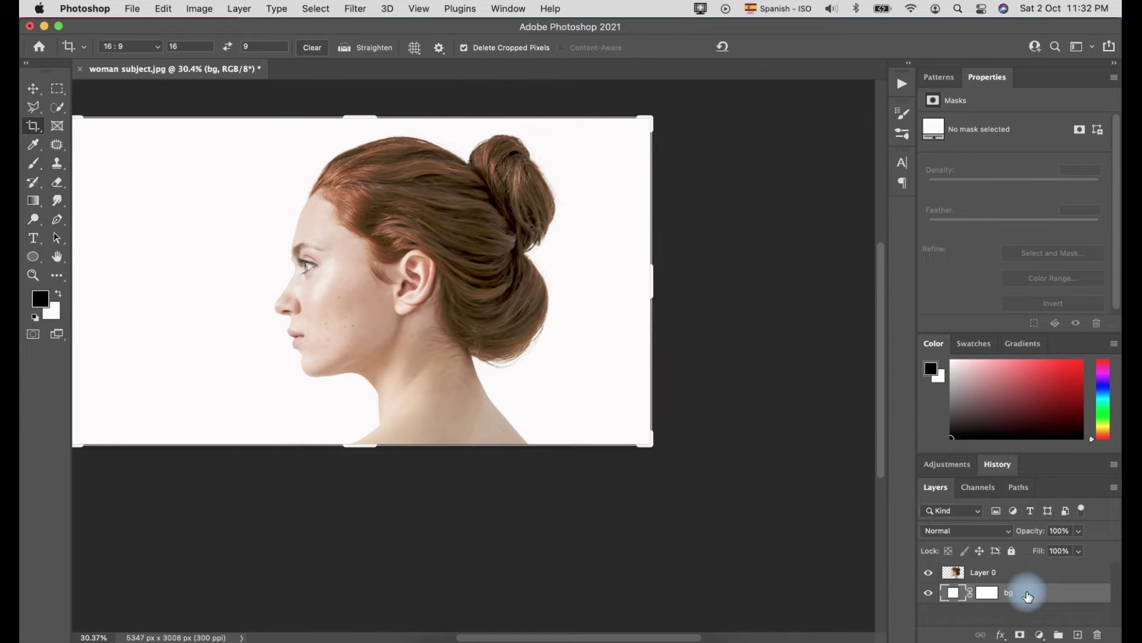
click(976, 572)
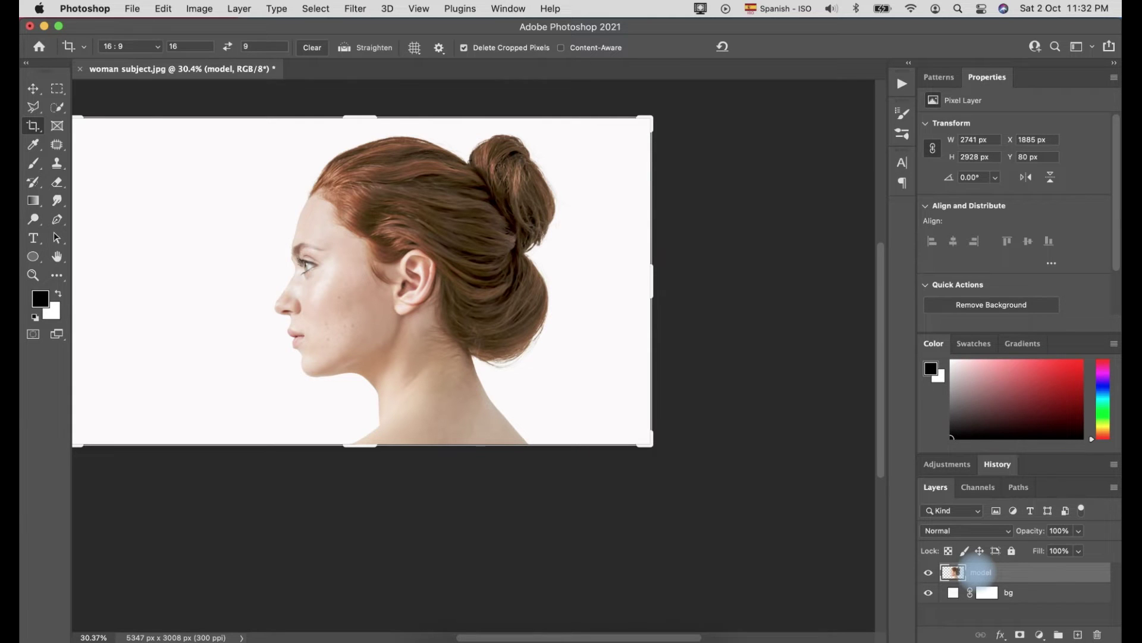
Place landscape 2.jpeg from the source folder into the document at 63% opacity.
click(57, 88)
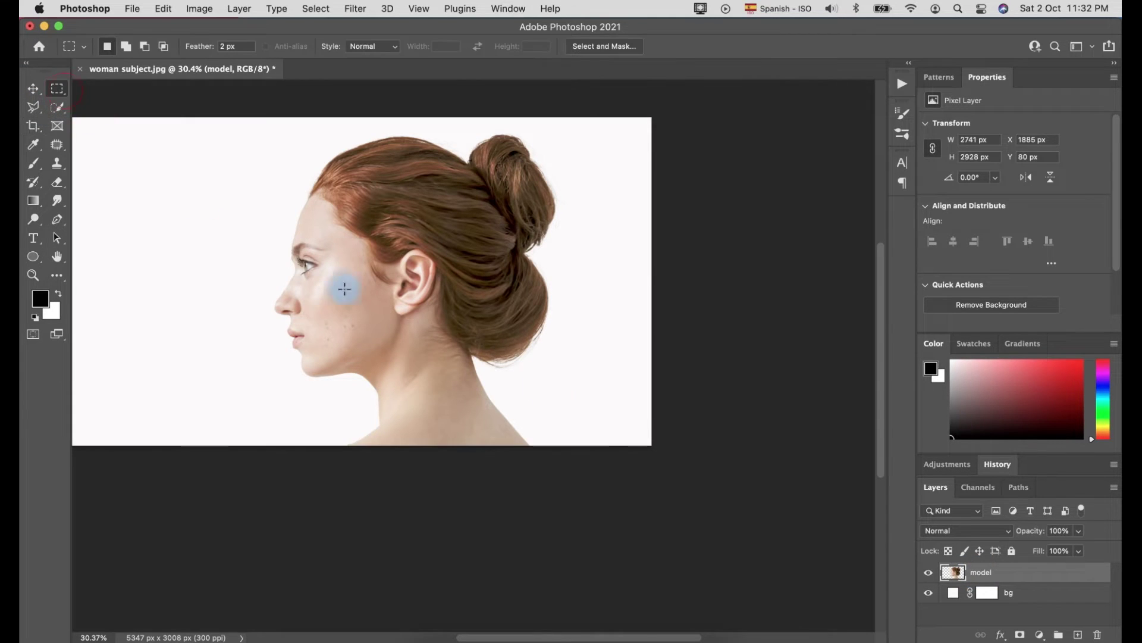
scroll(760, 403, left, 3)
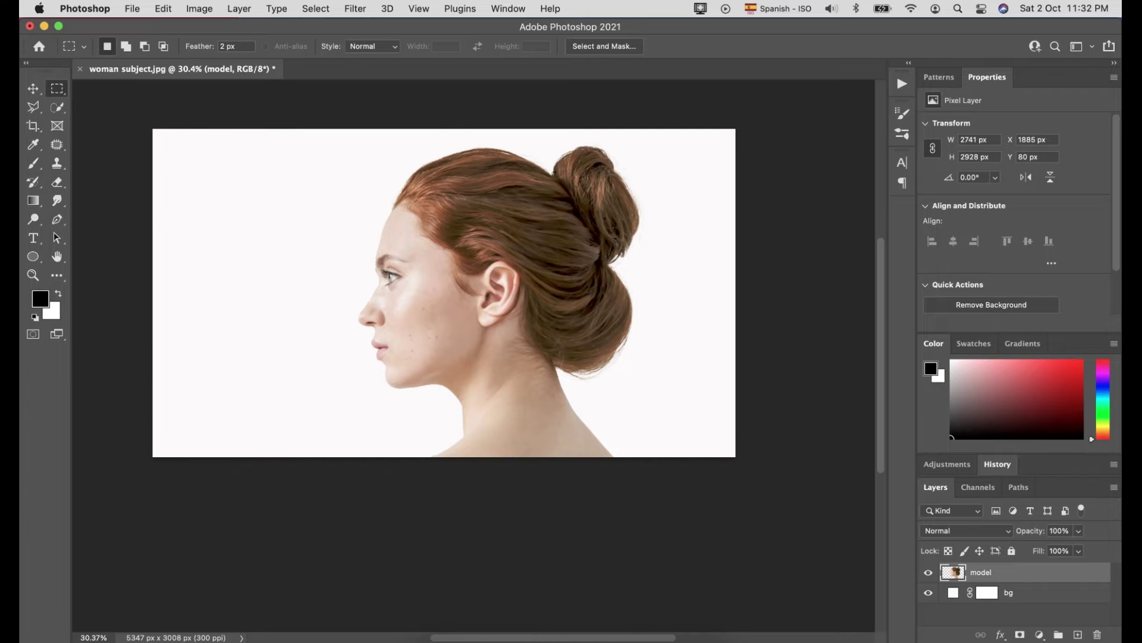
click(431, 632)
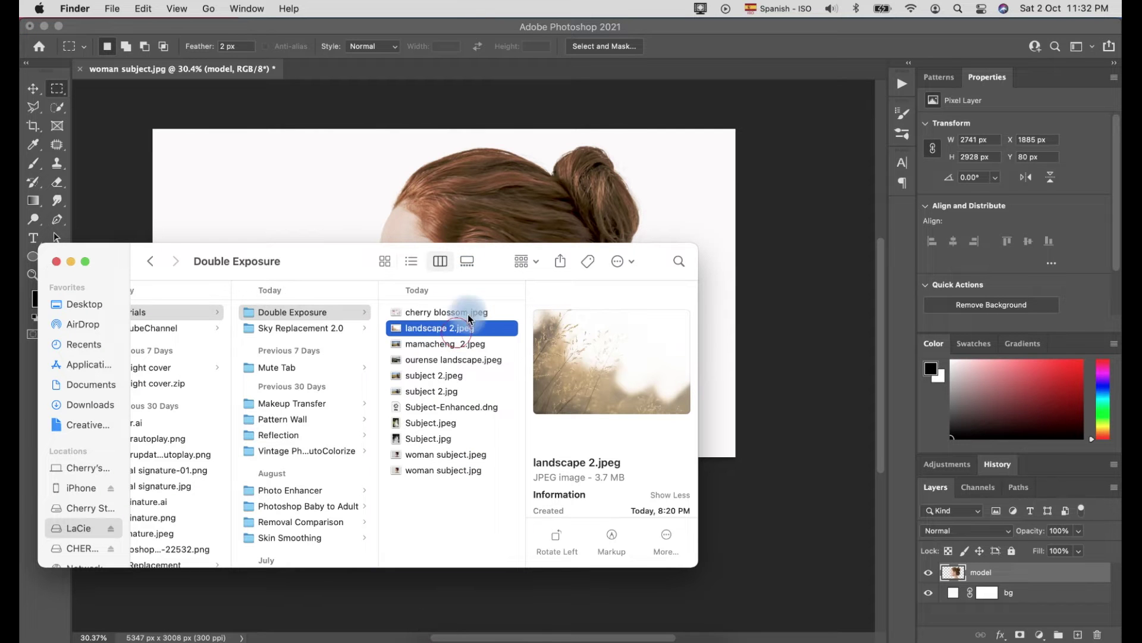
drag(454, 258, 541, 222)
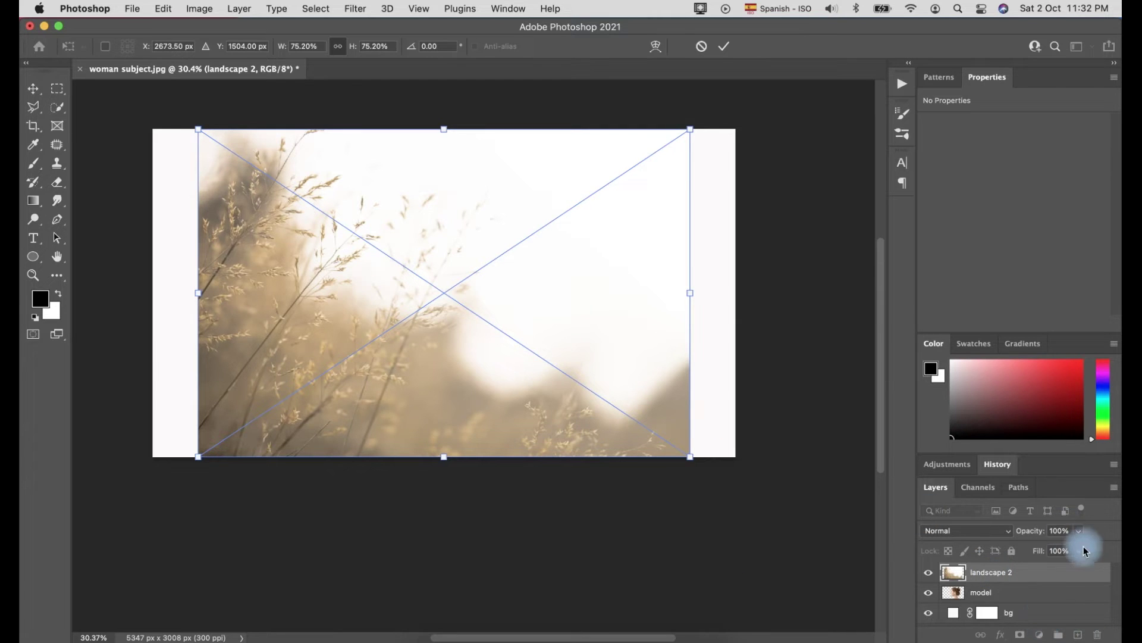
drag(1078, 530, 1054, 548)
Enlarge the landscape to about 89% and shift it right over the woman's profile.
drag(269, 430, 421, 429)
scroll(421, 428, right, 4)
scroll(421, 429, up, 2)
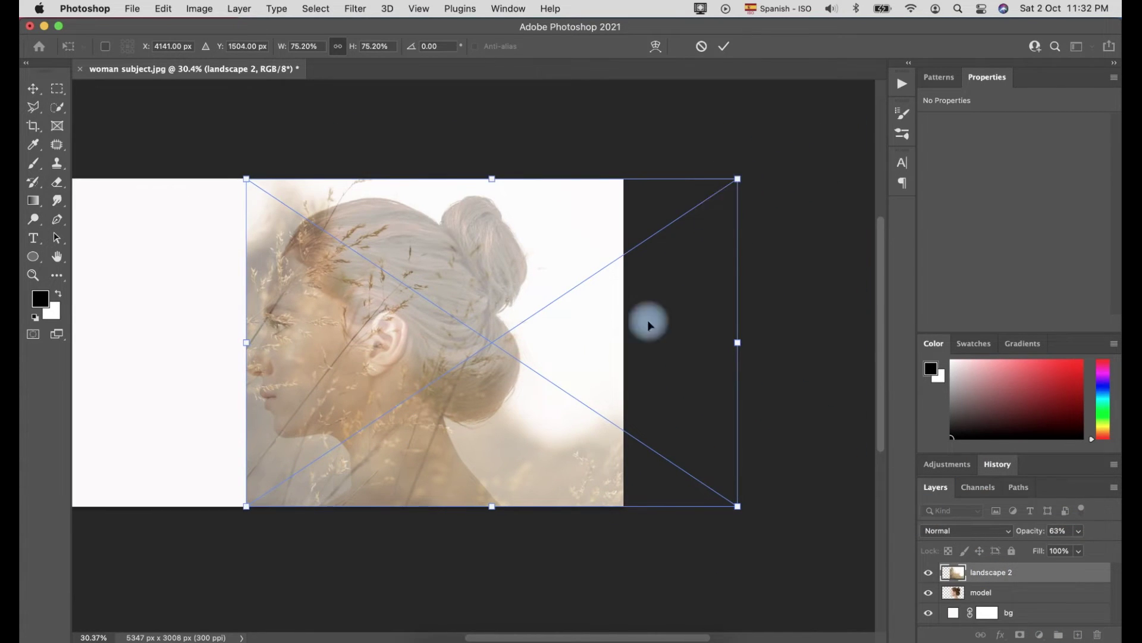
mouse_move(738, 506)
mouse_down()
mouse_move(765, 523)
mouse_move(757, 519)
mouse_up()
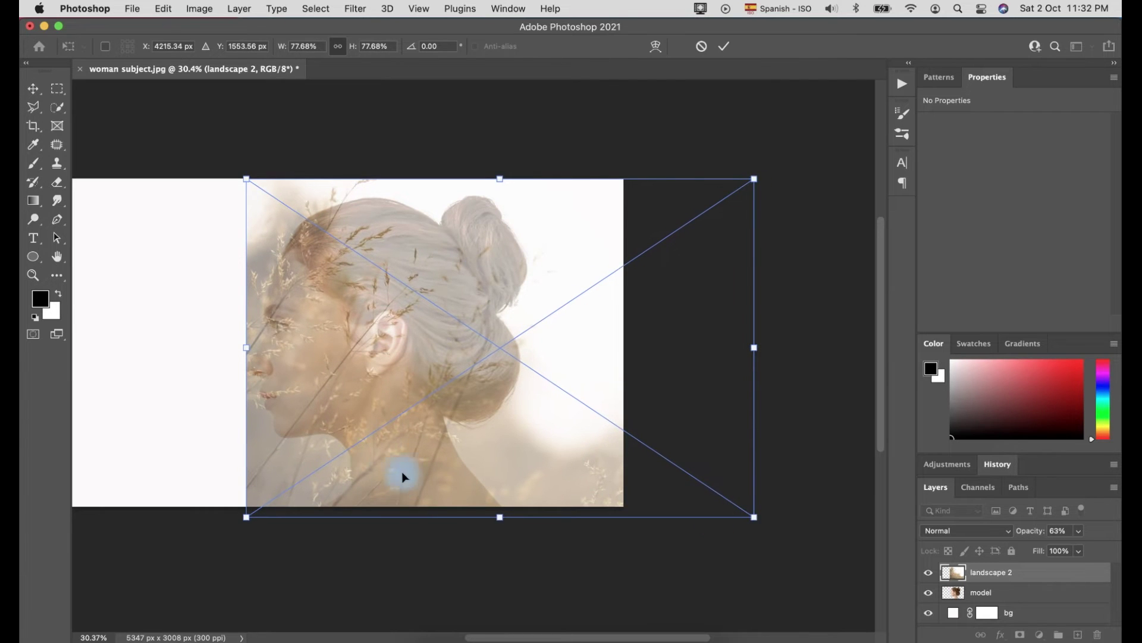
drag(756, 177, 852, 151)
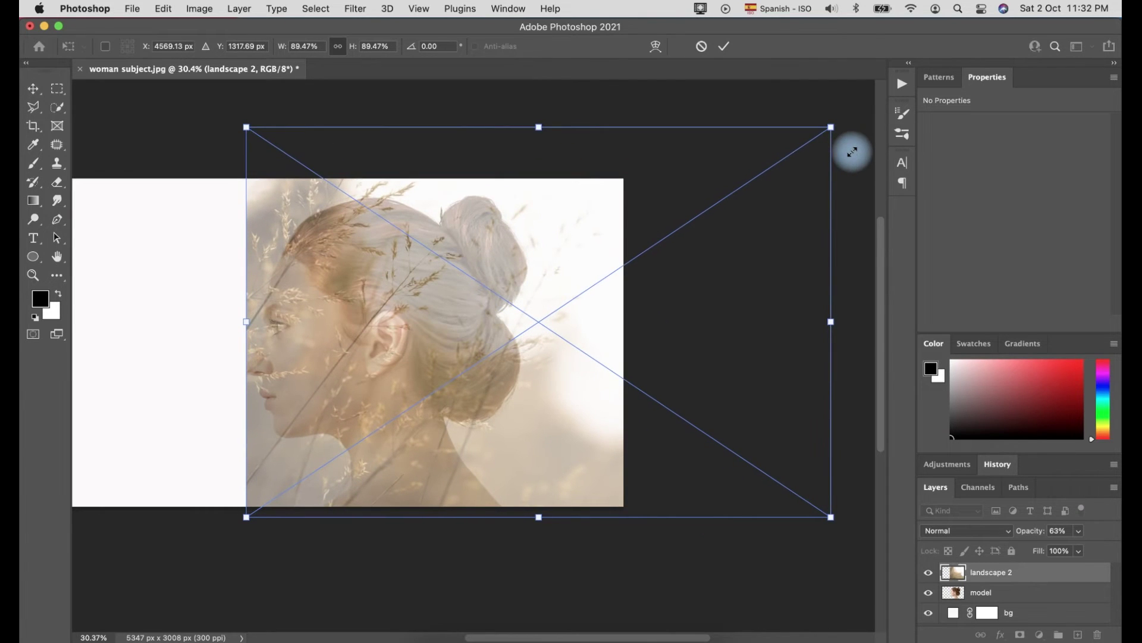
double_click(556, 262)
key(m)
click(1081, 530)
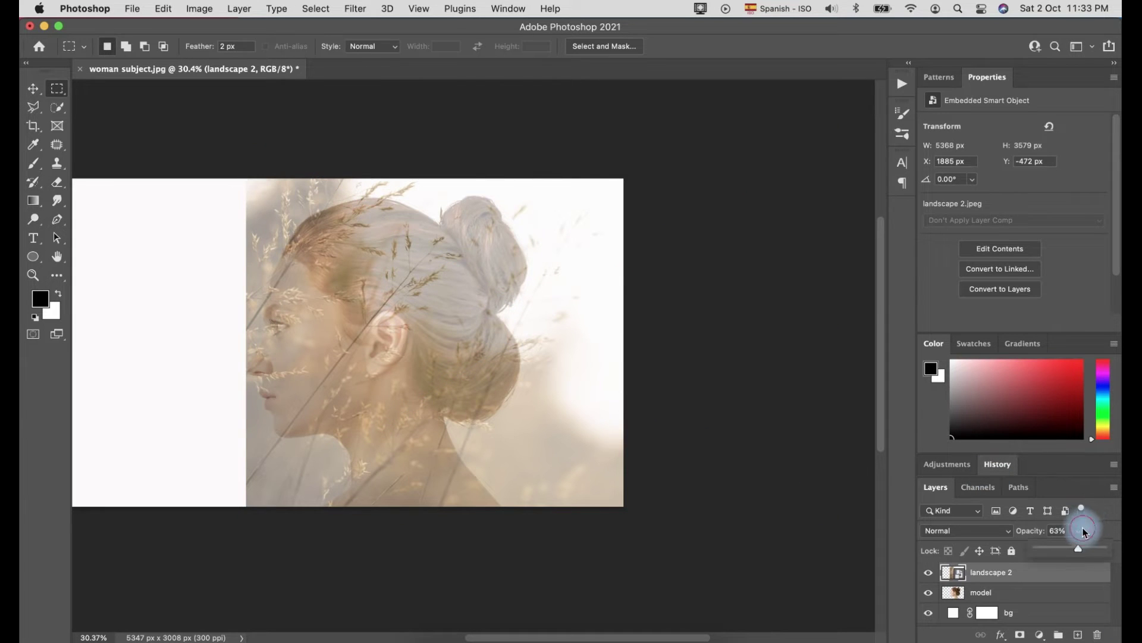
Return landscape 2 to 100% opacity and mask it to the model layer's subject silhouette.
drag(1080, 548, 1118, 548)
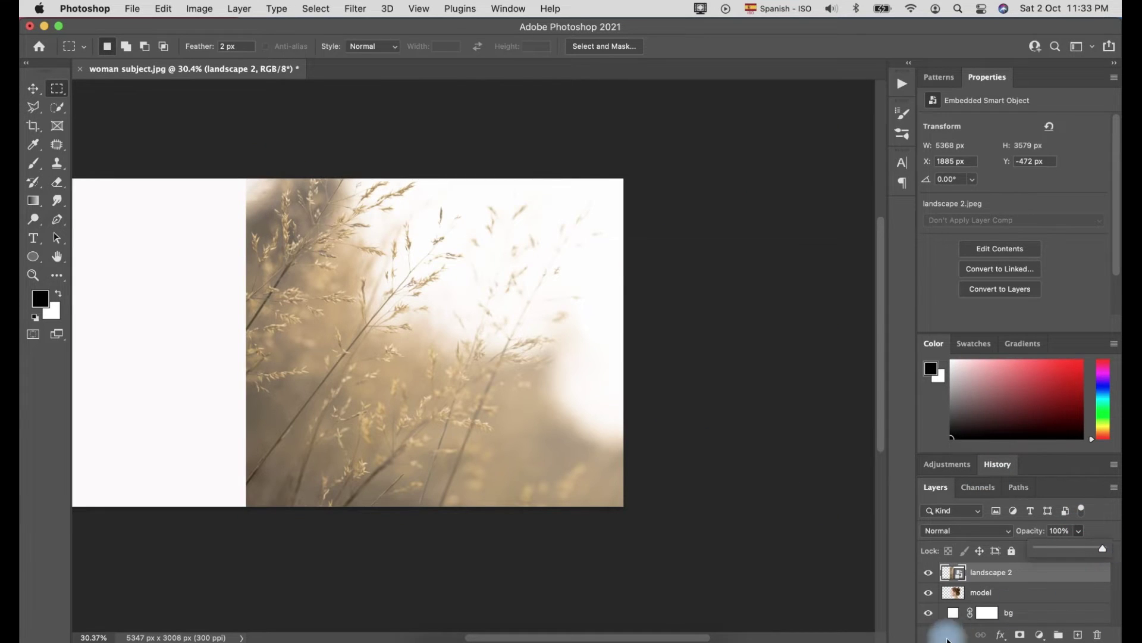
drag(1015, 597, 973, 593)
click(316, 9)
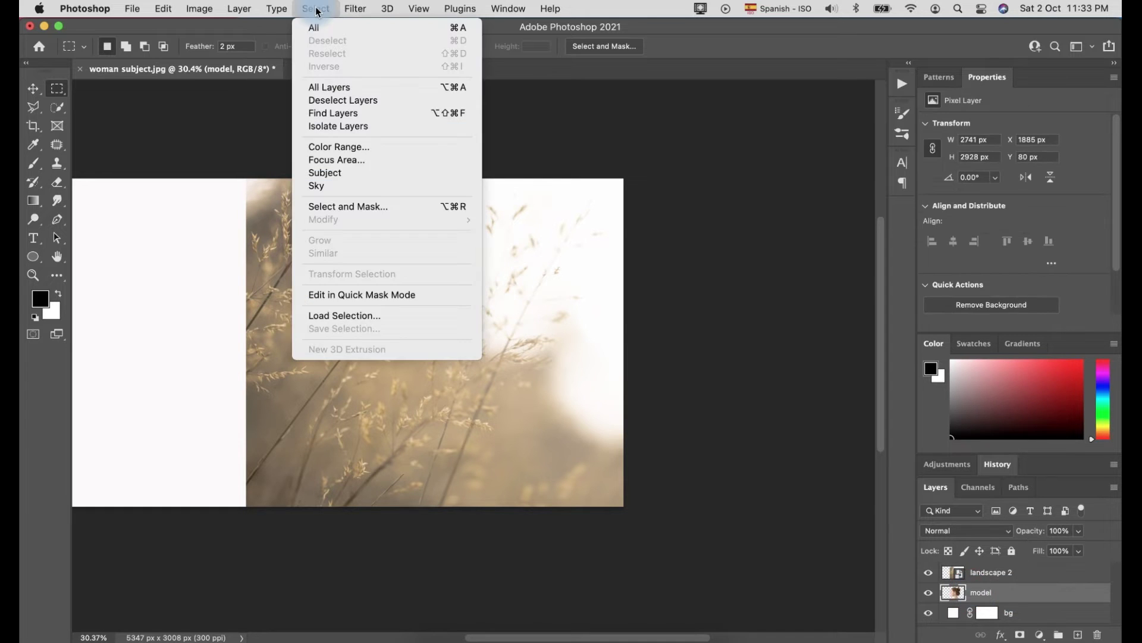
click(377, 157)
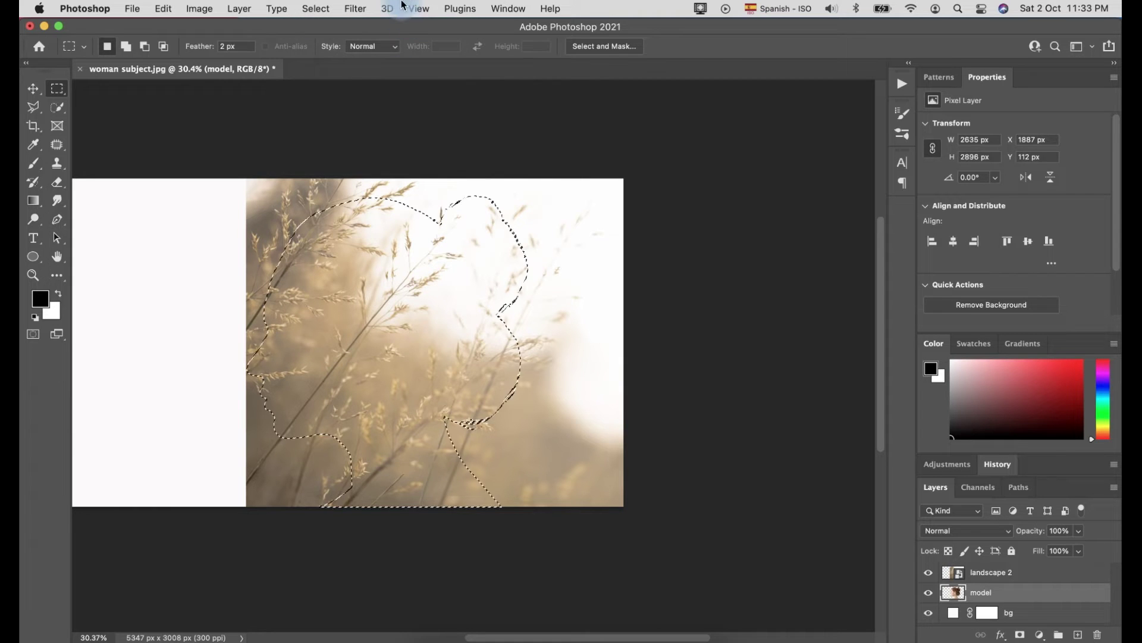
click(989, 571)
click(1020, 635)
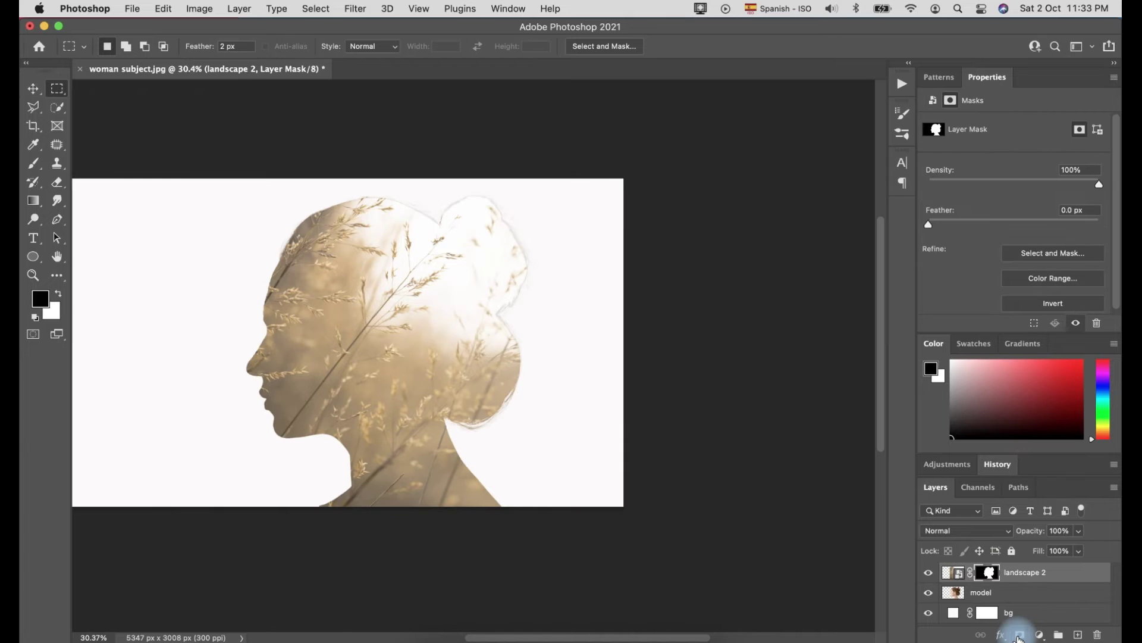
click(968, 592)
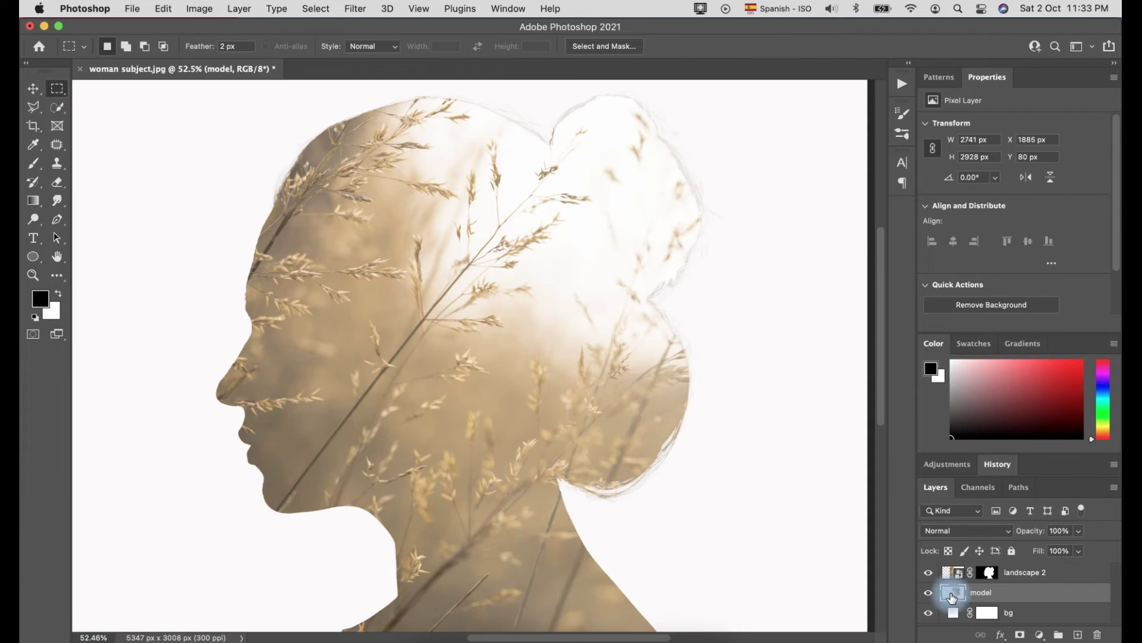
Alt-drag the model layer above landscape 2 to create a model copy on top.
drag(949, 591, 949, 564)
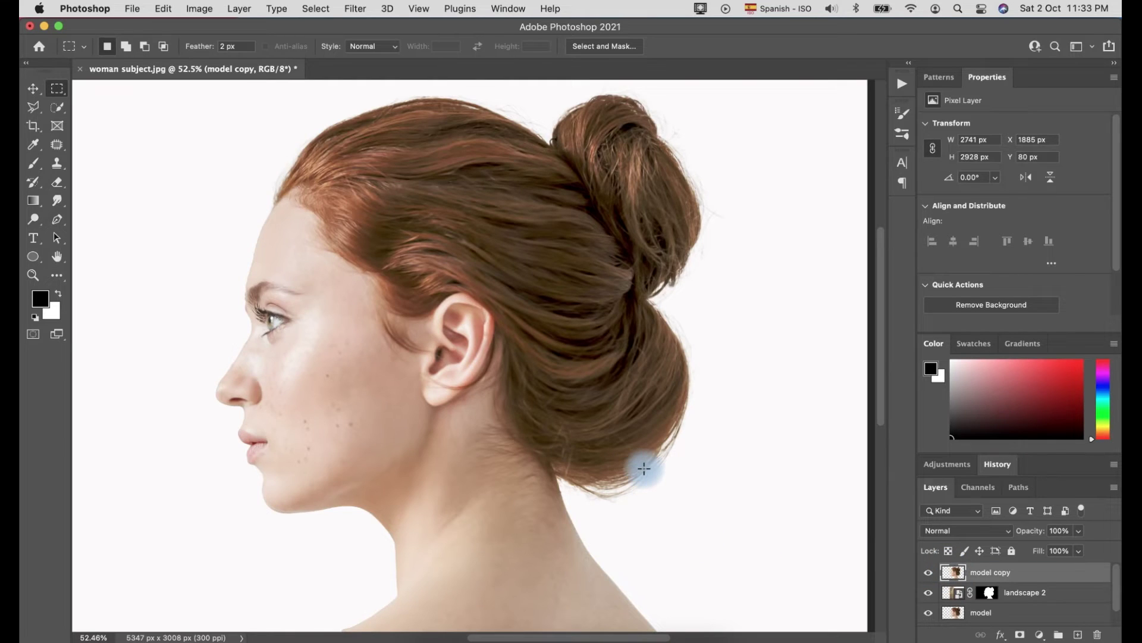
scroll(643, 468, down, 3)
scroll(644, 468, down, 1)
scroll(845, 447, down, 1)
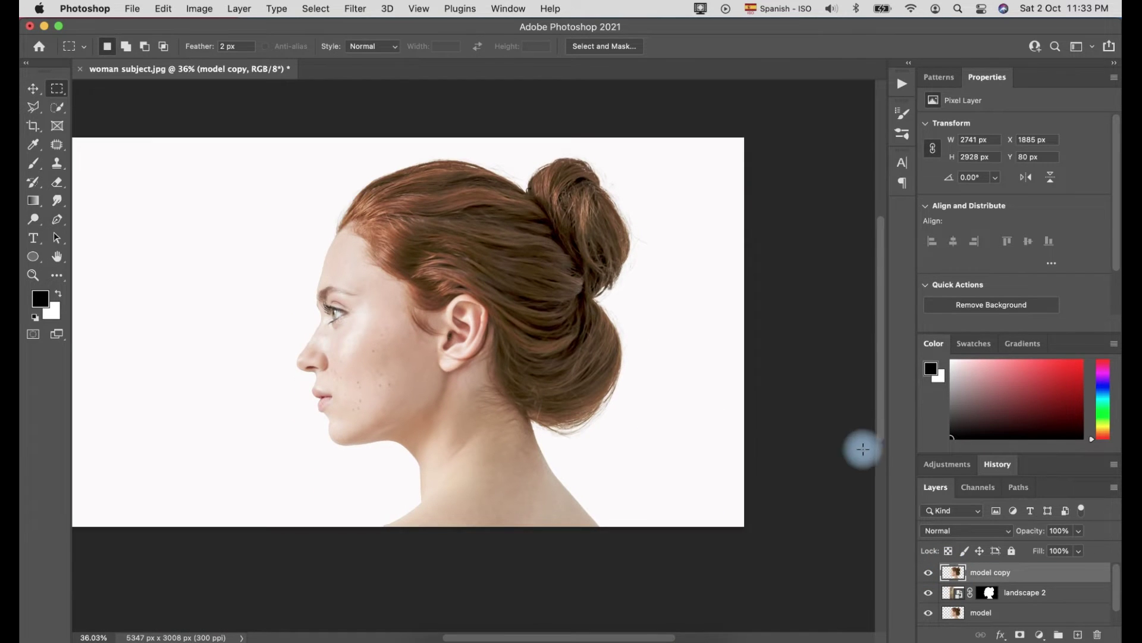
click(978, 528)
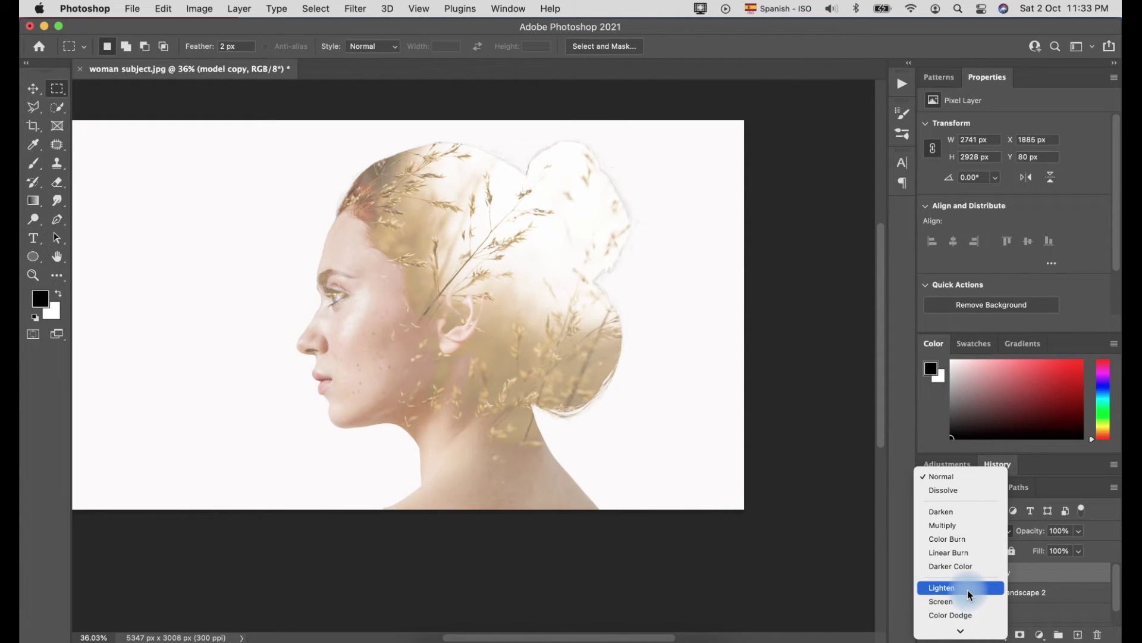
Set model copy to Lighten blend at 50% opacity and add a blank layer mask.
click(967, 590)
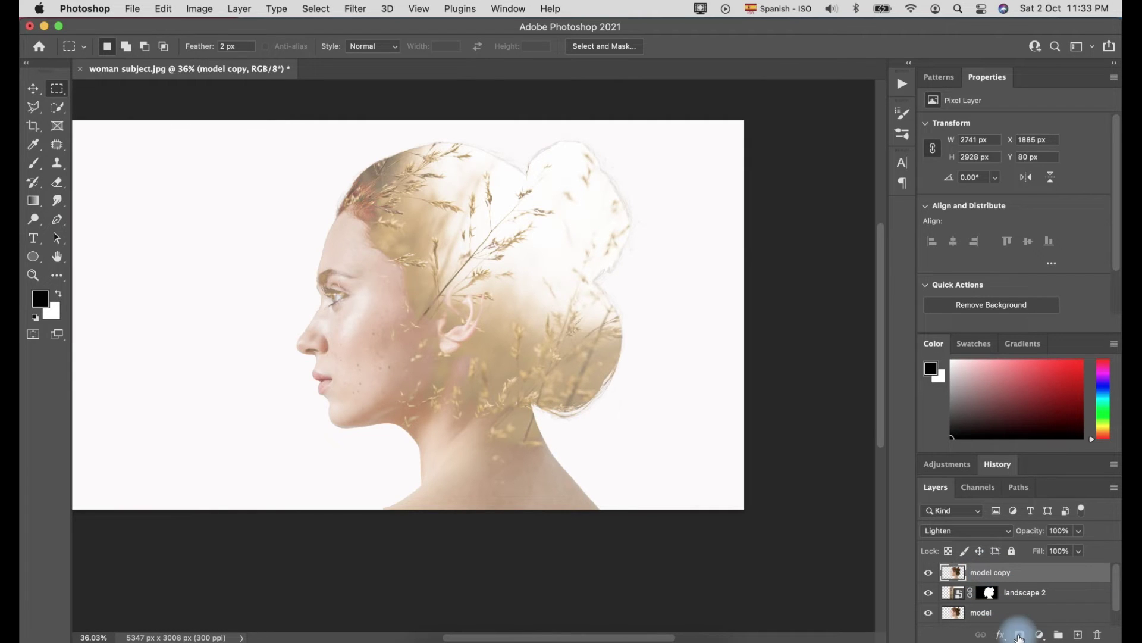
click(1078, 551)
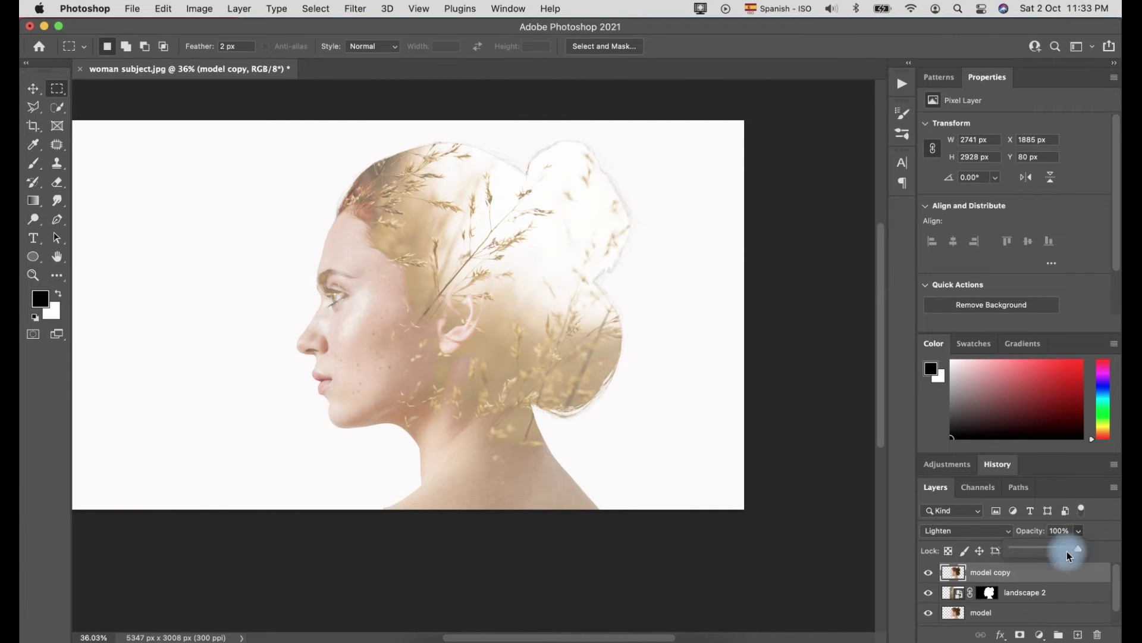
drag(1068, 555, 1047, 552)
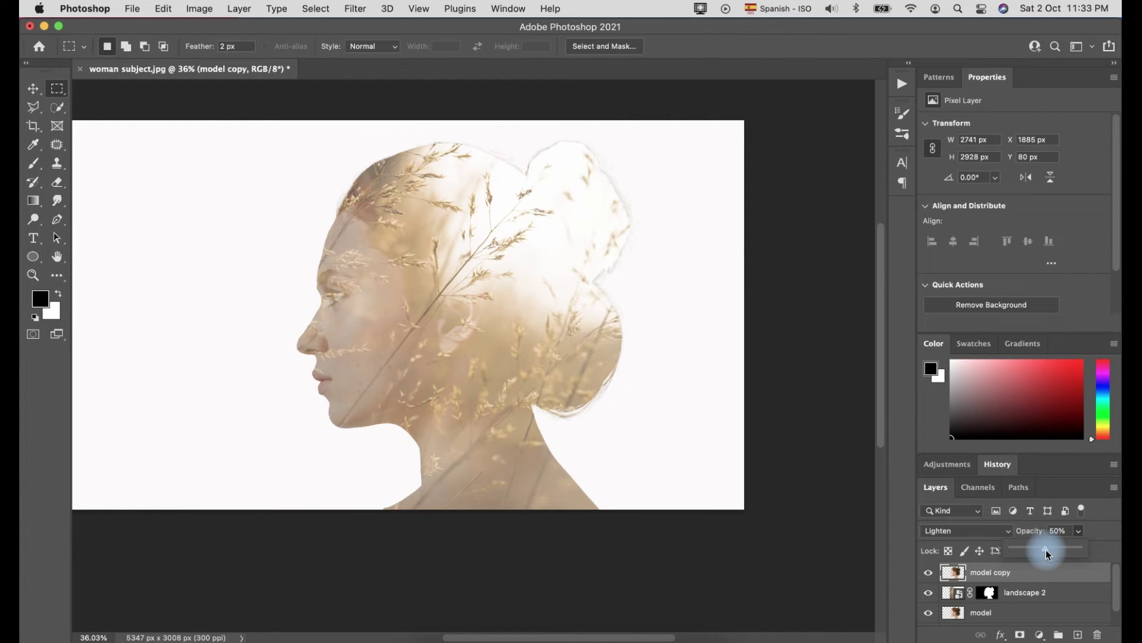
click(1019, 635)
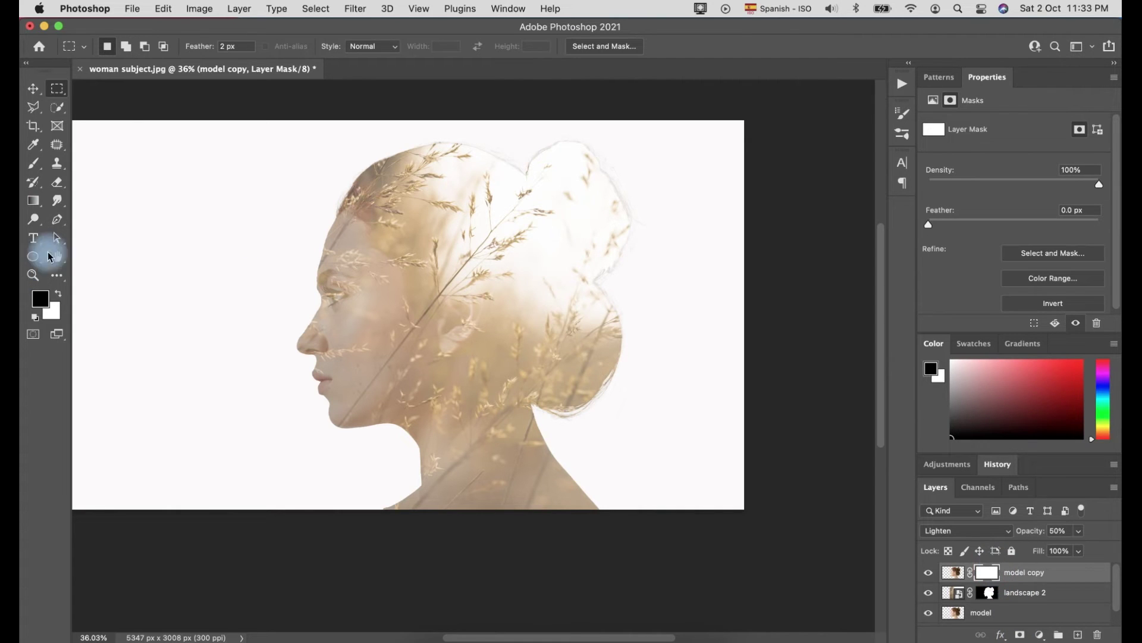
With a Brush at roughly 40% flow, paint black on the mask over the eye, cheek and chin.
click(32, 168)
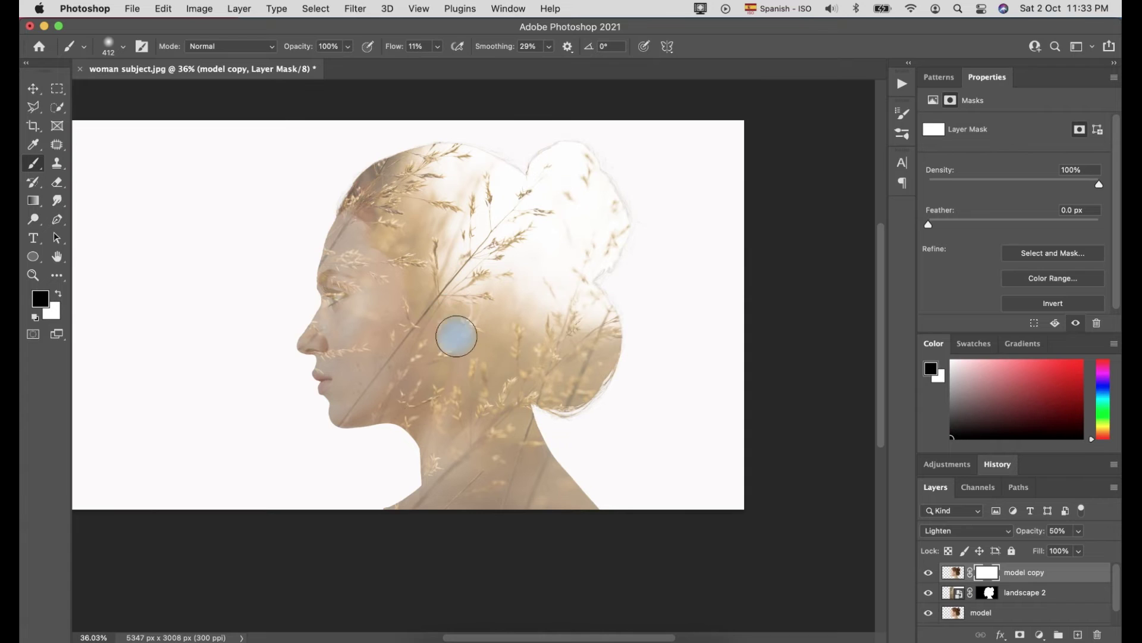
click(437, 47)
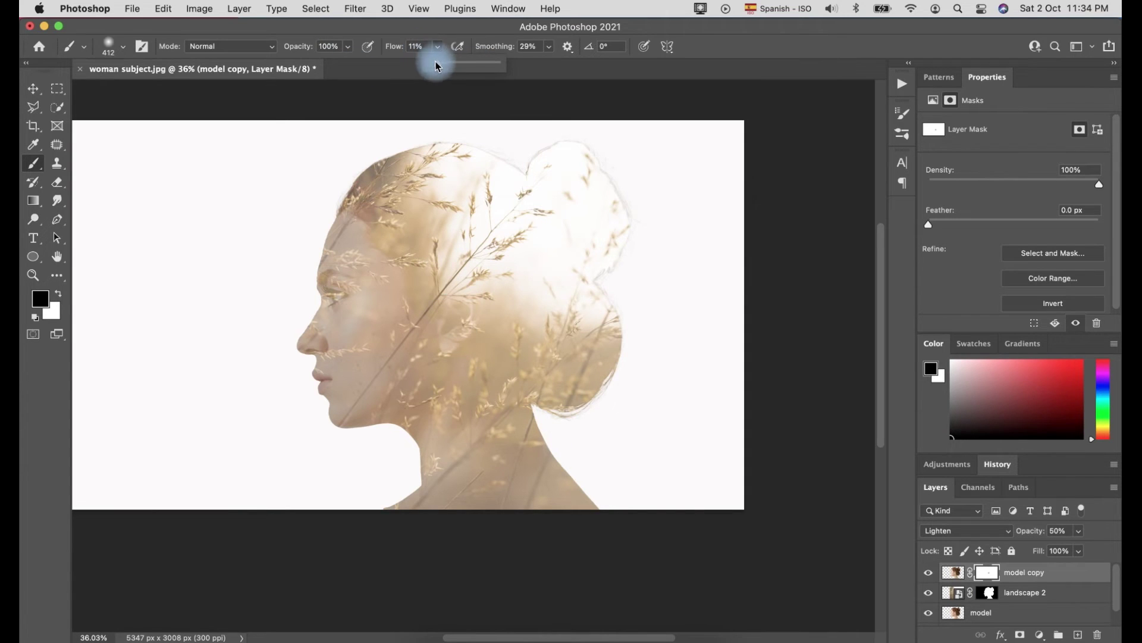
drag(436, 64, 458, 63)
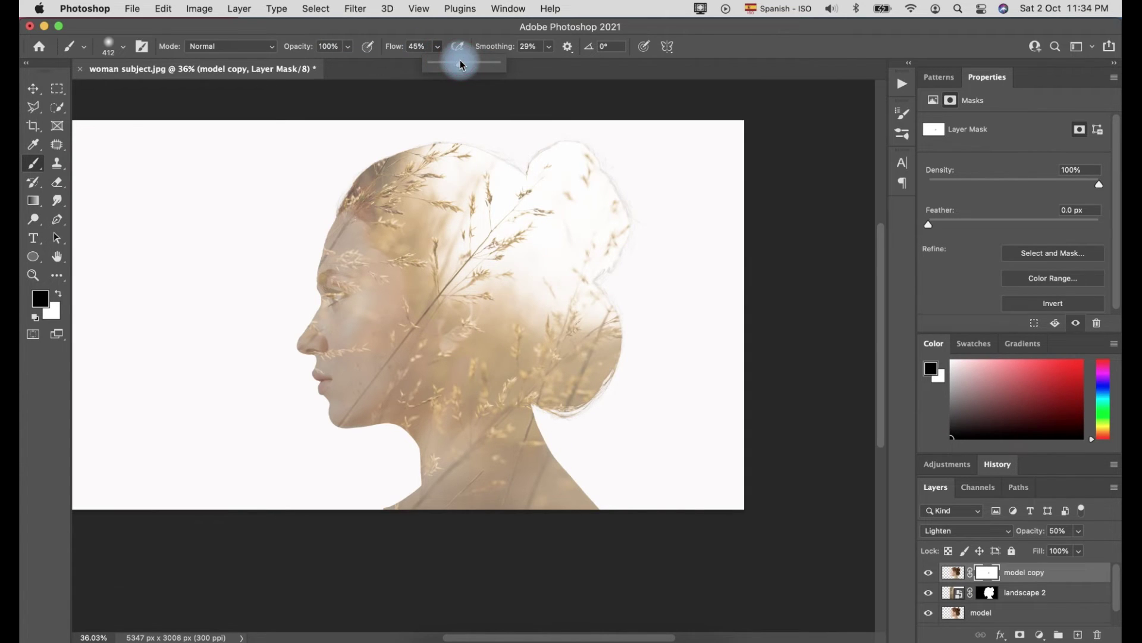
click(453, 313)
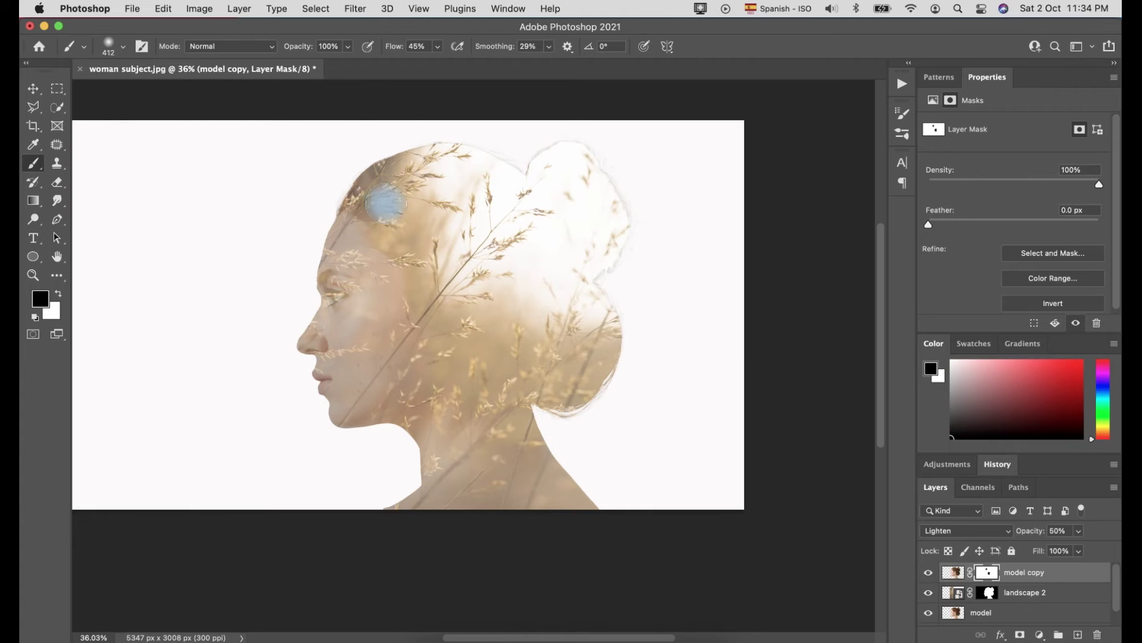
key(alt+bracketleft)
drag(437, 47, 432, 65)
mouse_move(327, 270)
mouse_down()
mouse_move(357, 316)
mouse_move(339, 420)
mouse_move(392, 491)
mouse_up()
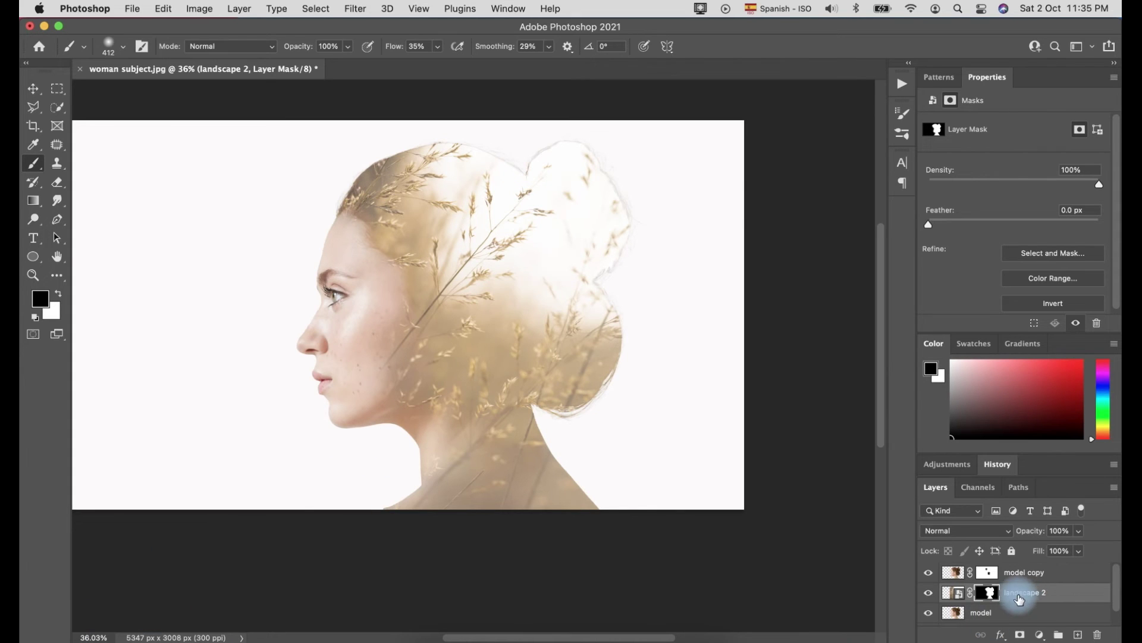
Change the bg fill colour to the off-white fcfcfa sampled from the image.
scroll(1003, 607, down, 1)
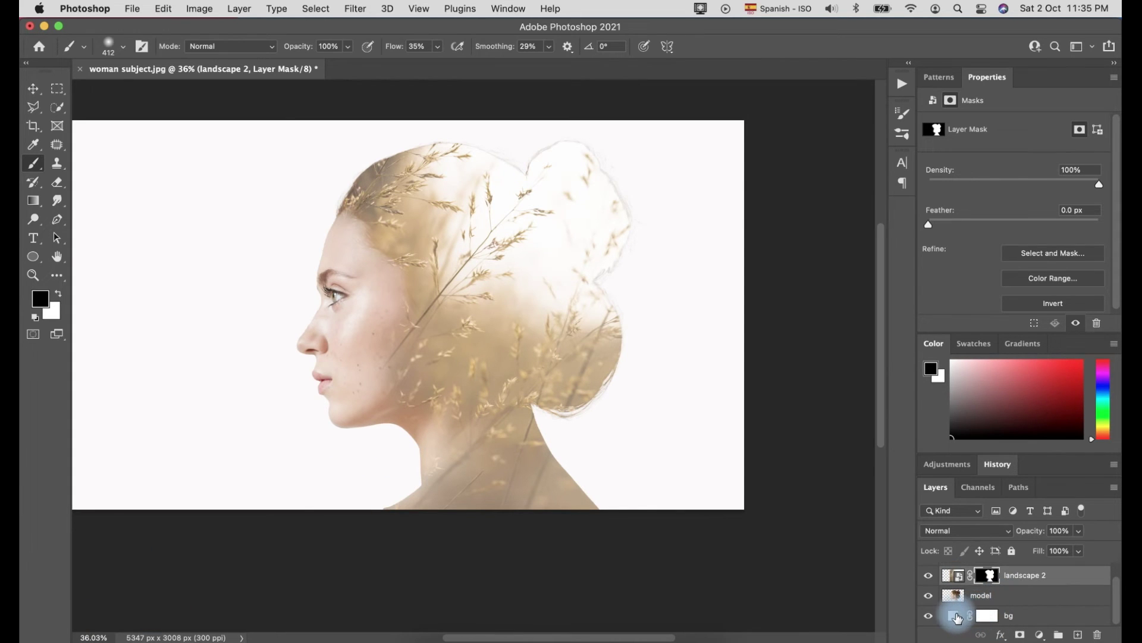
double_click(955, 615)
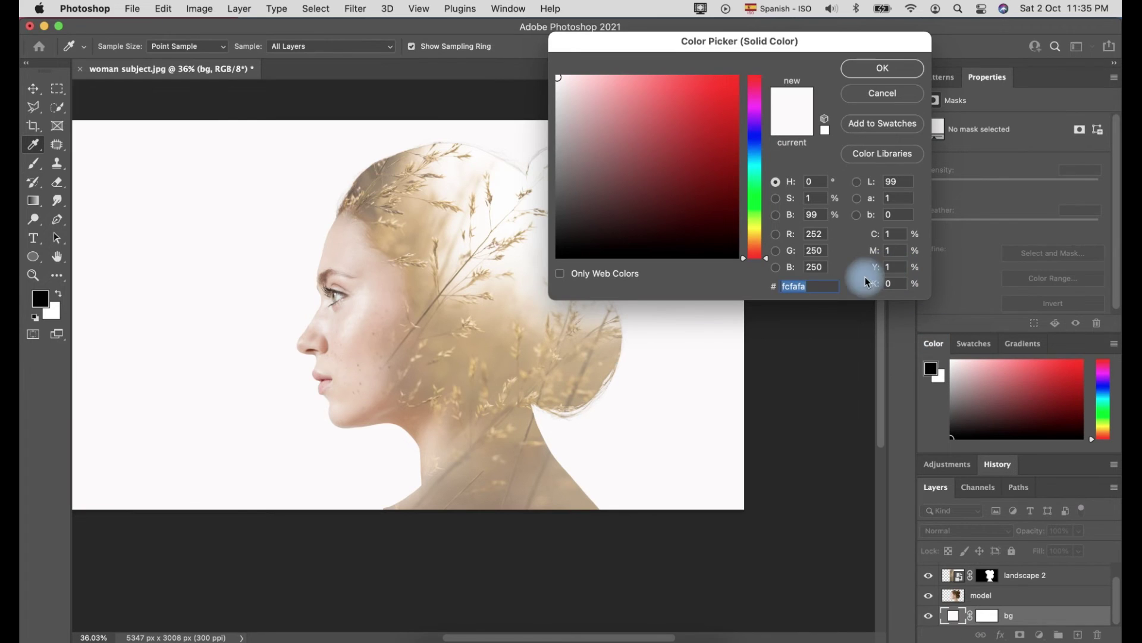
drag(664, 38, 779, 48)
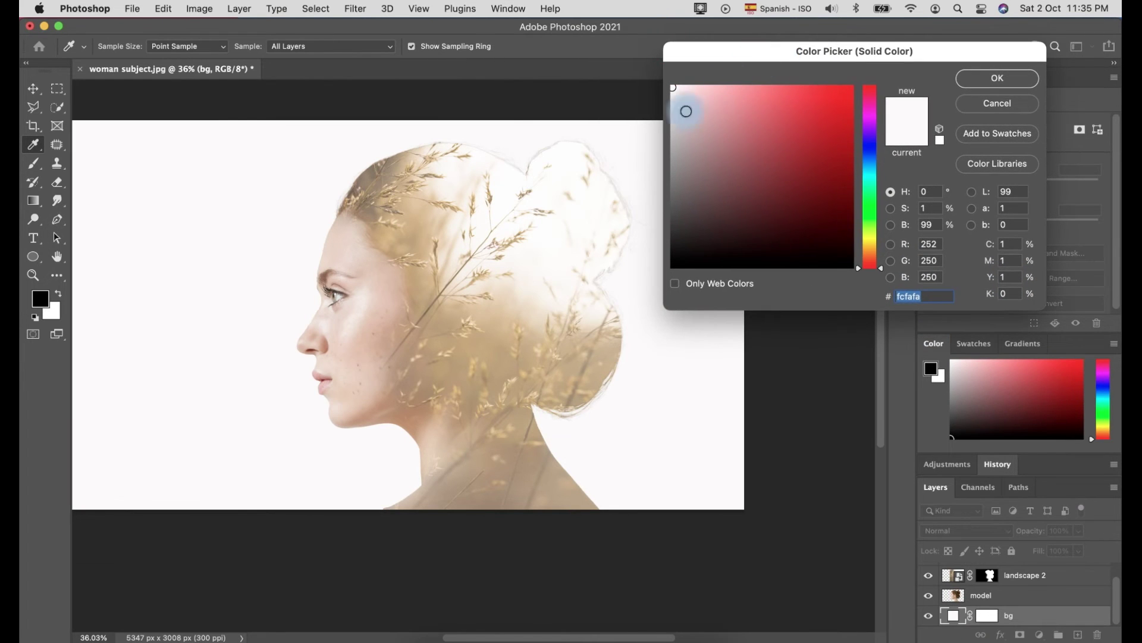
click(597, 195)
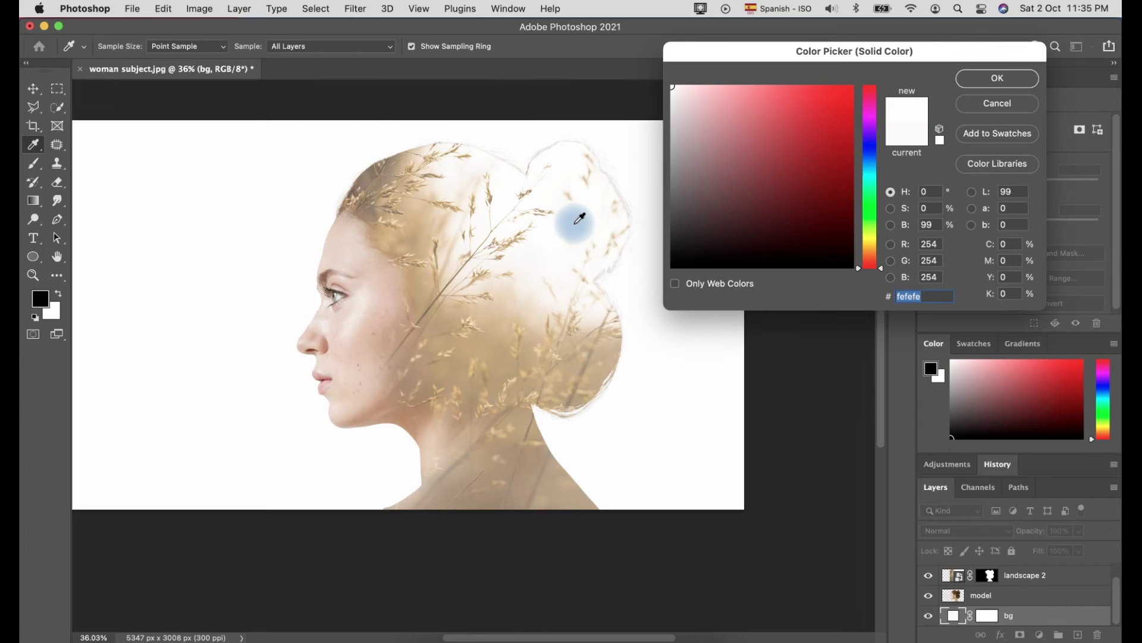
drag(596, 210, 594, 213)
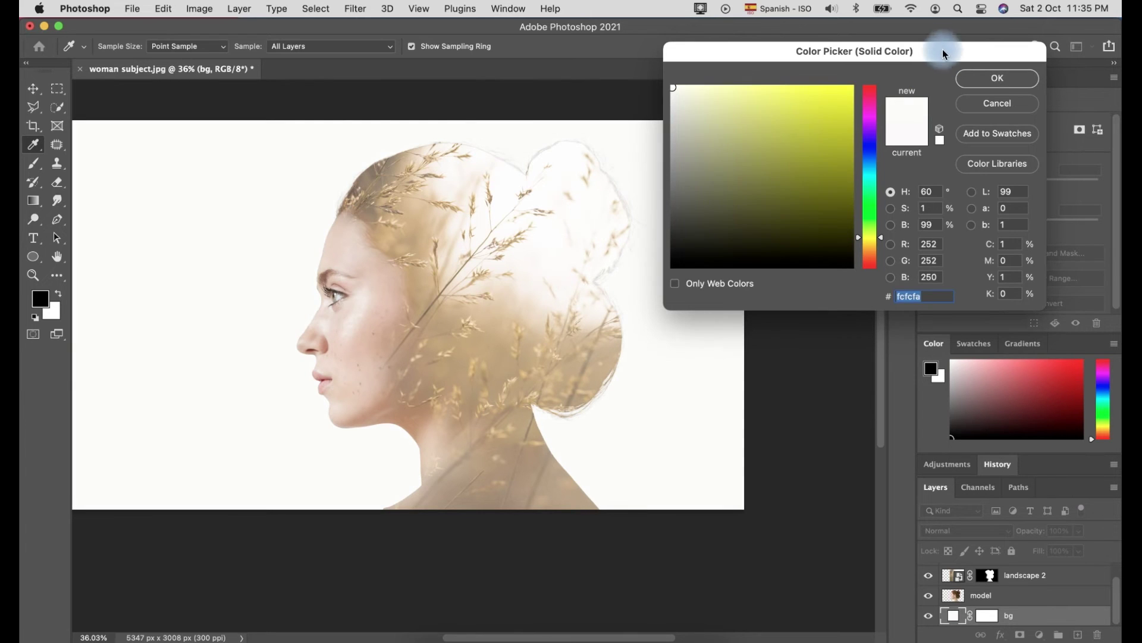
click(1015, 77)
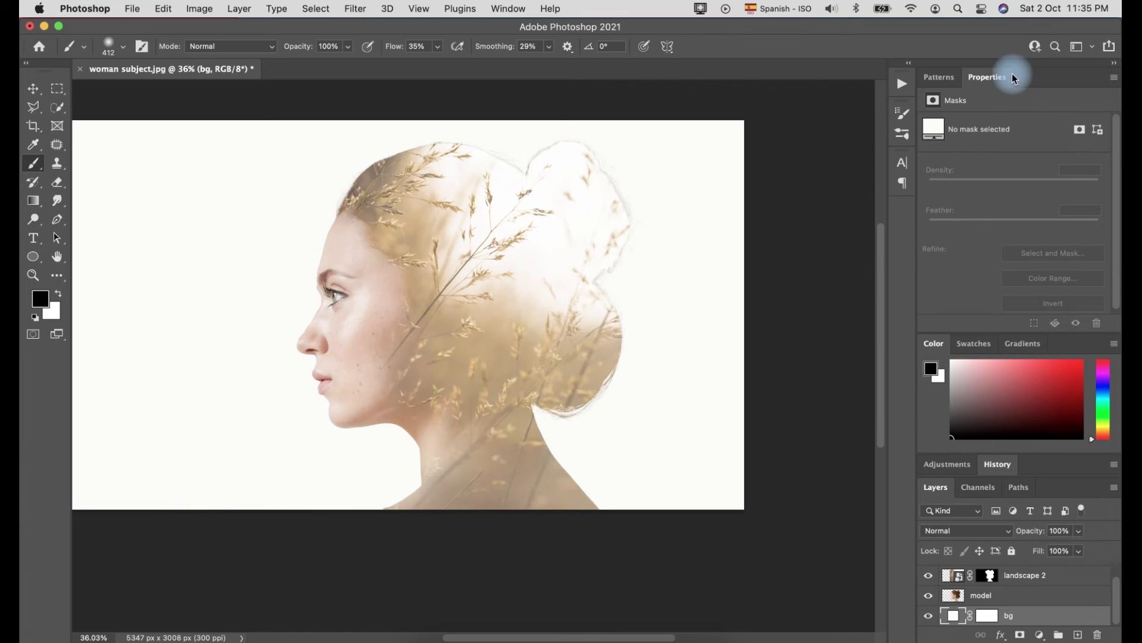
Duplicate the landscape 2 layer with Cmd+J to make landscape 2 copy.
click(1061, 575)
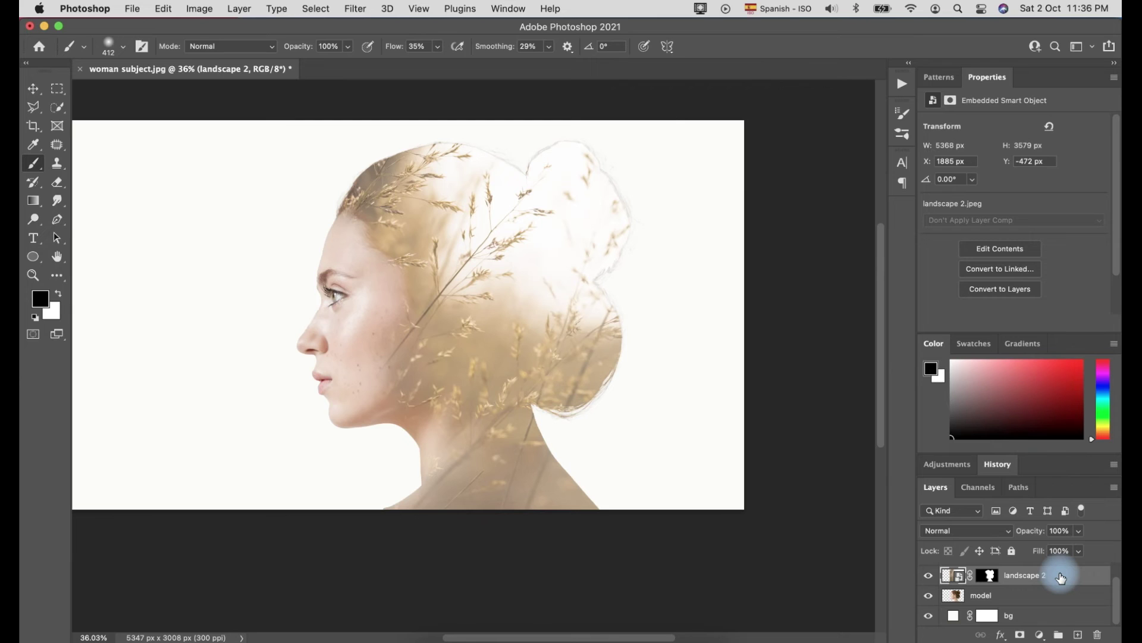
key(super+j)
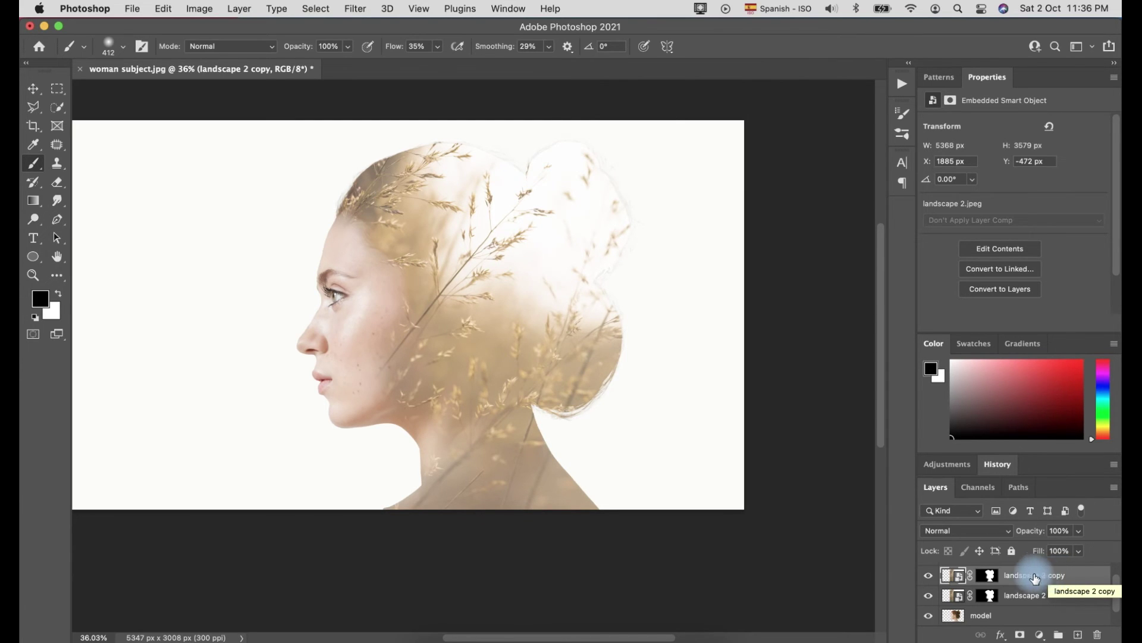
drag(990, 576, 1098, 636)
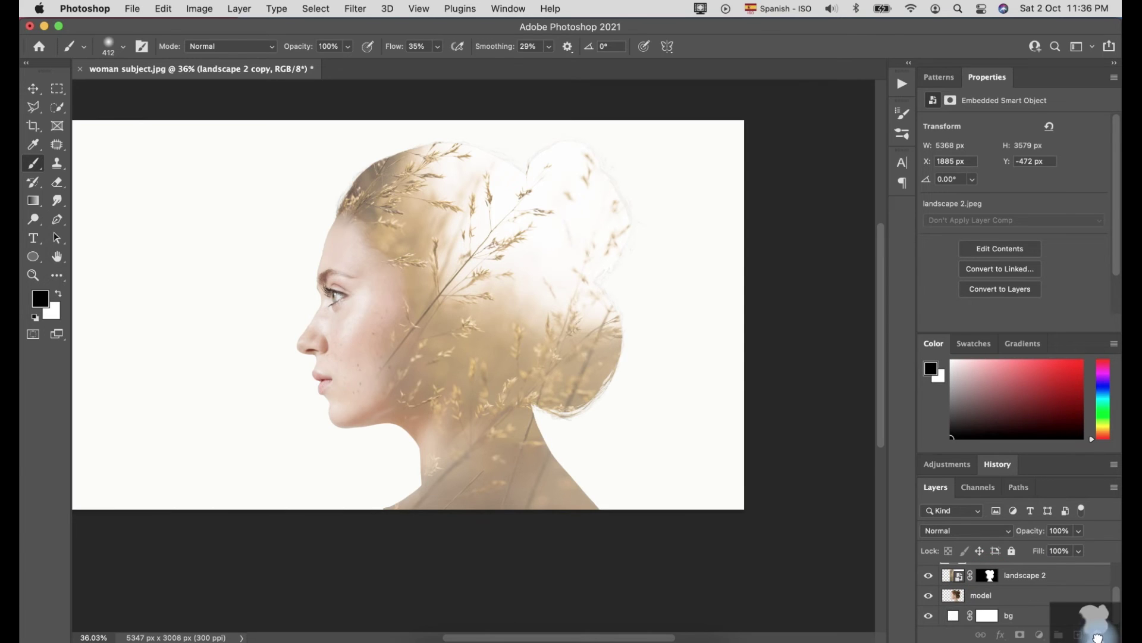
key(super+z)
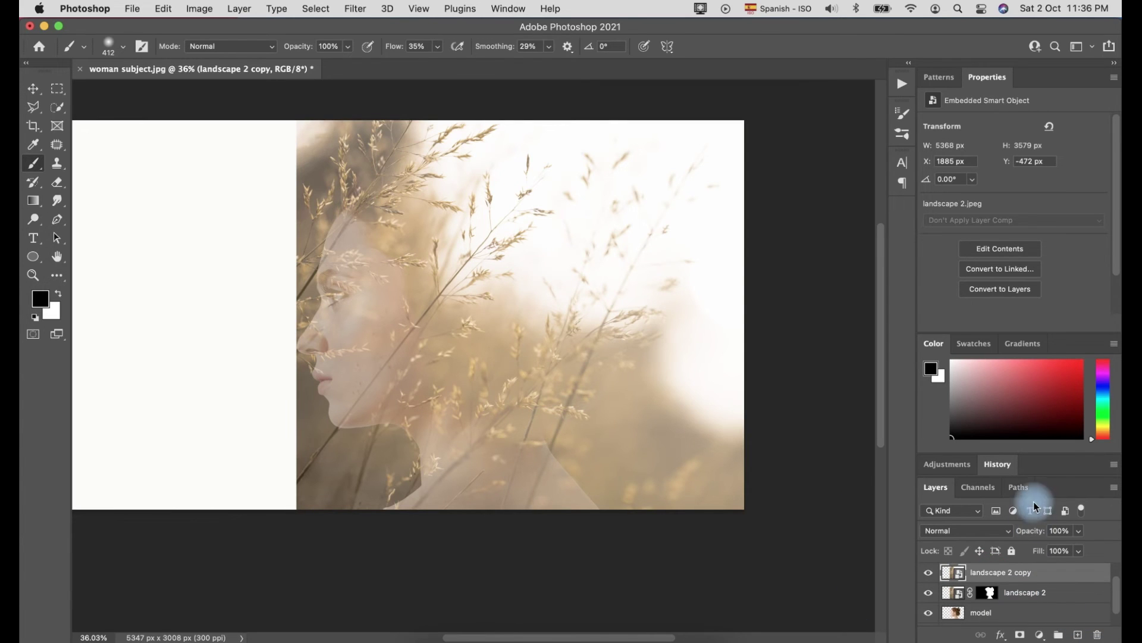
Blend landscape 2 copy in Lighten mode and start painting grass into the neck on landscape 2's mask.
click(1011, 531)
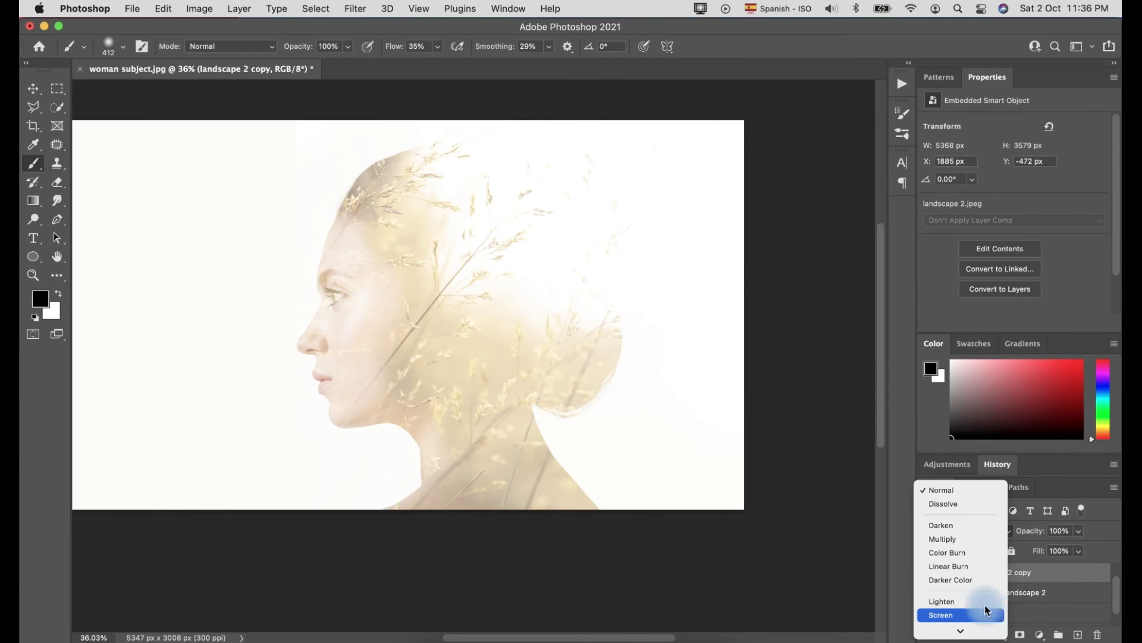
click(984, 601)
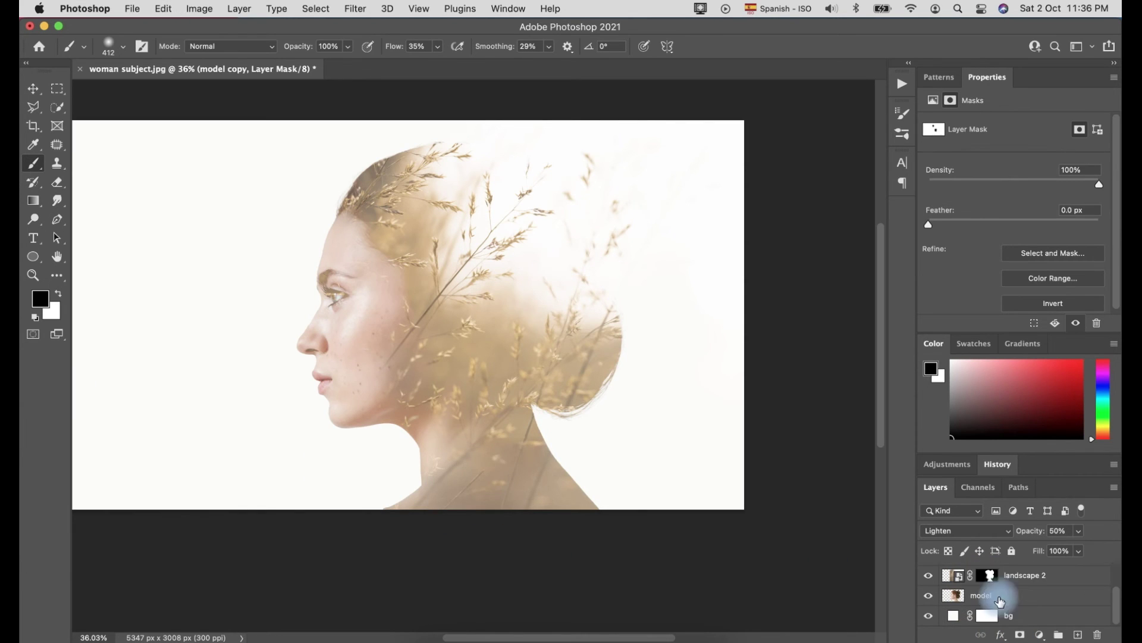
click(989, 575)
mouse_move(470, 491)
mouse_down()
mouse_move(544, 451)
mouse_move(537, 435)
mouse_move(508, 477)
mouse_move(519, 488)
mouse_move(512, 449)
mouse_move(531, 463)
mouse_up()
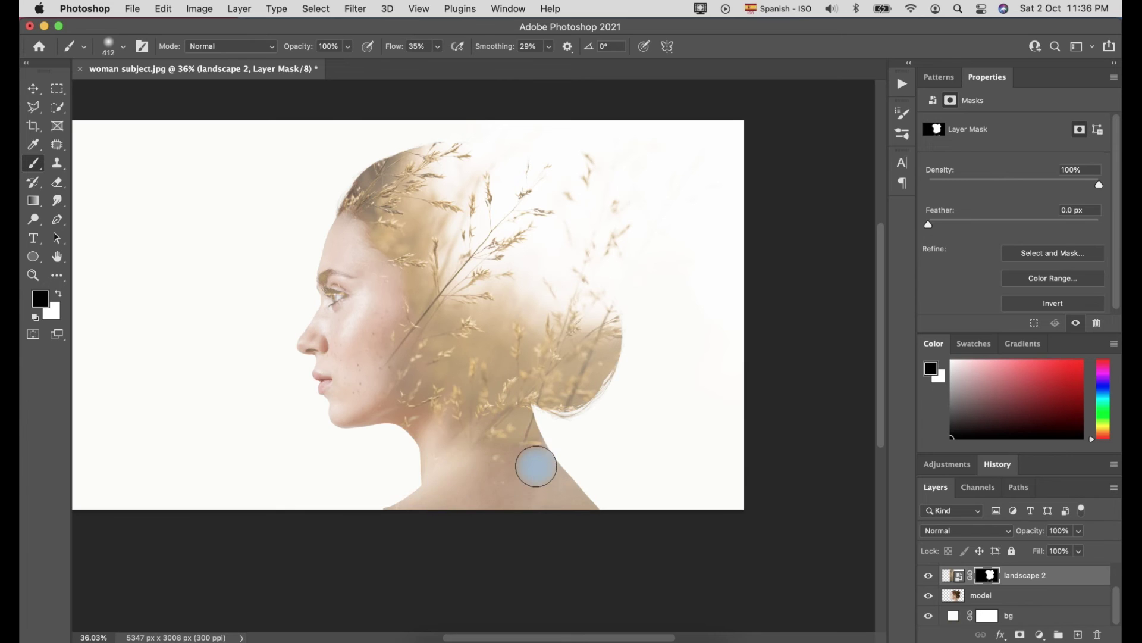
With a 63 px brush at 56% flow, paint on landscape 2's mask over the neck to reveal more grass.
scroll(535, 464, up, 5)
drag(437, 46, 445, 63)
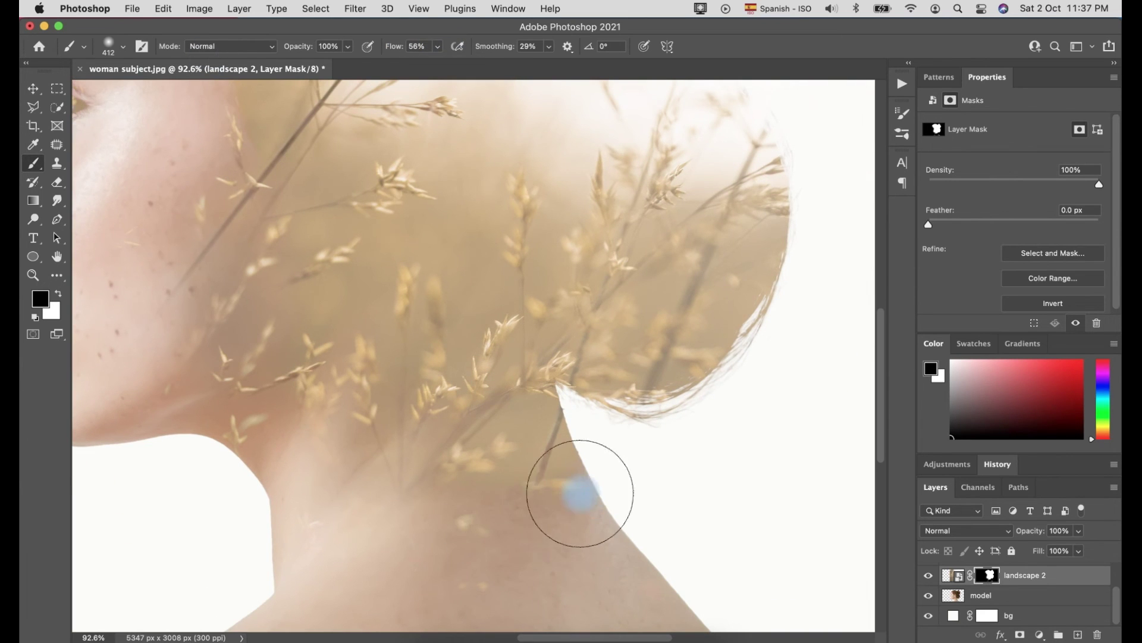
click(113, 46)
drag(66, 57, 42, 57)
click(572, 491)
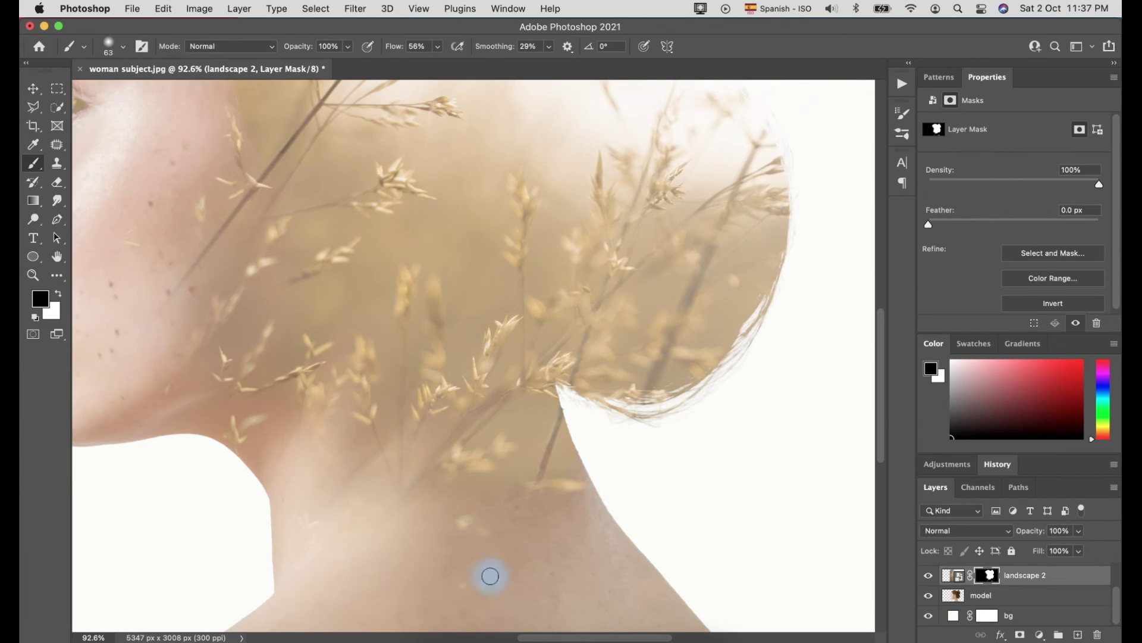
scroll(490, 576, down, 5)
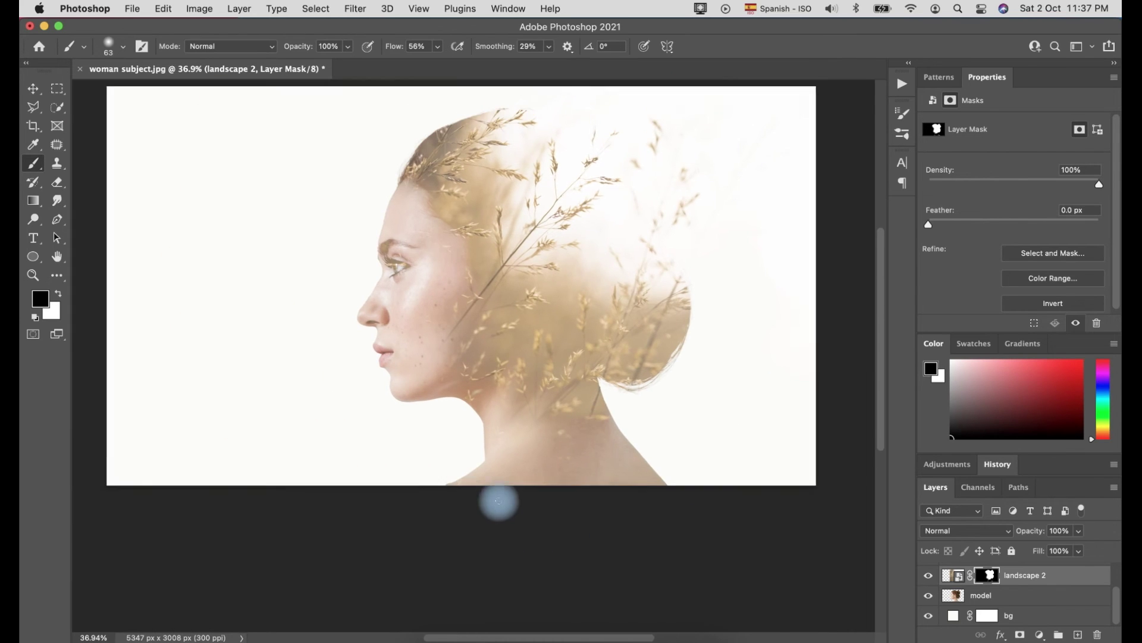
Add a Curves adjustment above the model layer and bend the curve upward to brighten her.
click(988, 595)
click(1040, 634)
click(1044, 394)
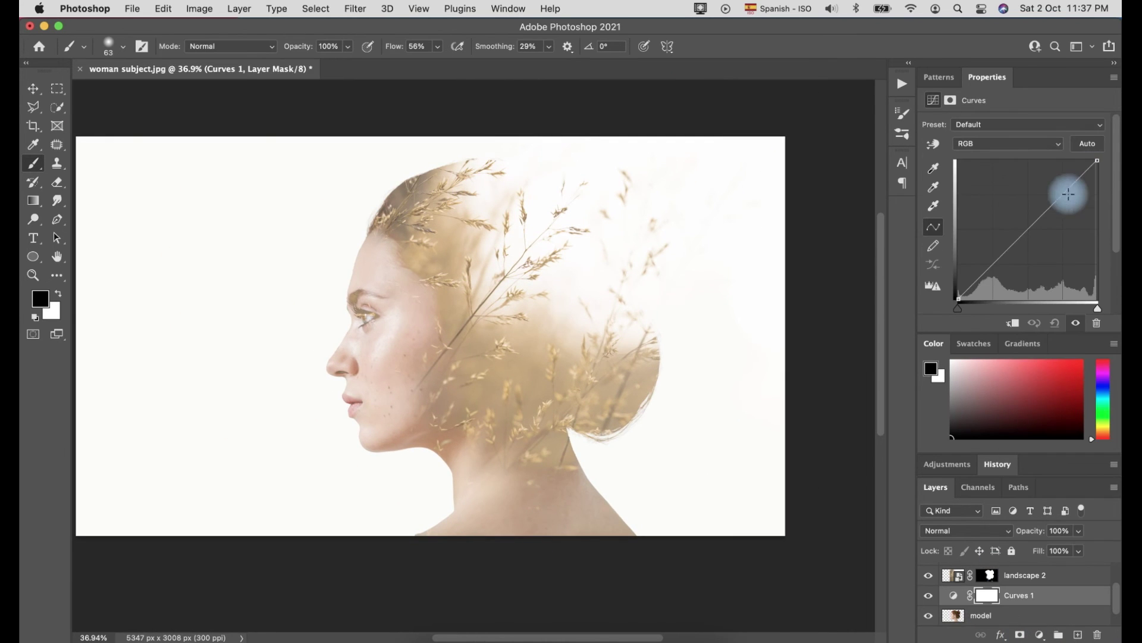
drag(1069, 194, 1067, 176)
drag(1015, 226, 991, 256)
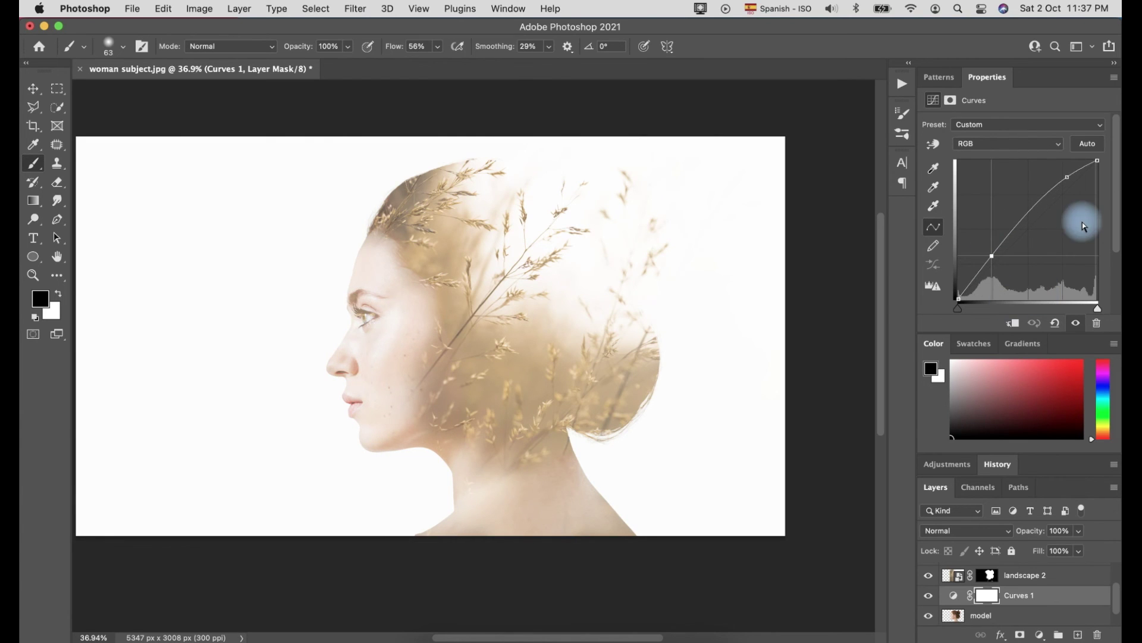
Return to the landscape 2 mask and set the brush to 23% flow and size 134.
click(991, 576)
click(437, 46)
drag(438, 63, 416, 63)
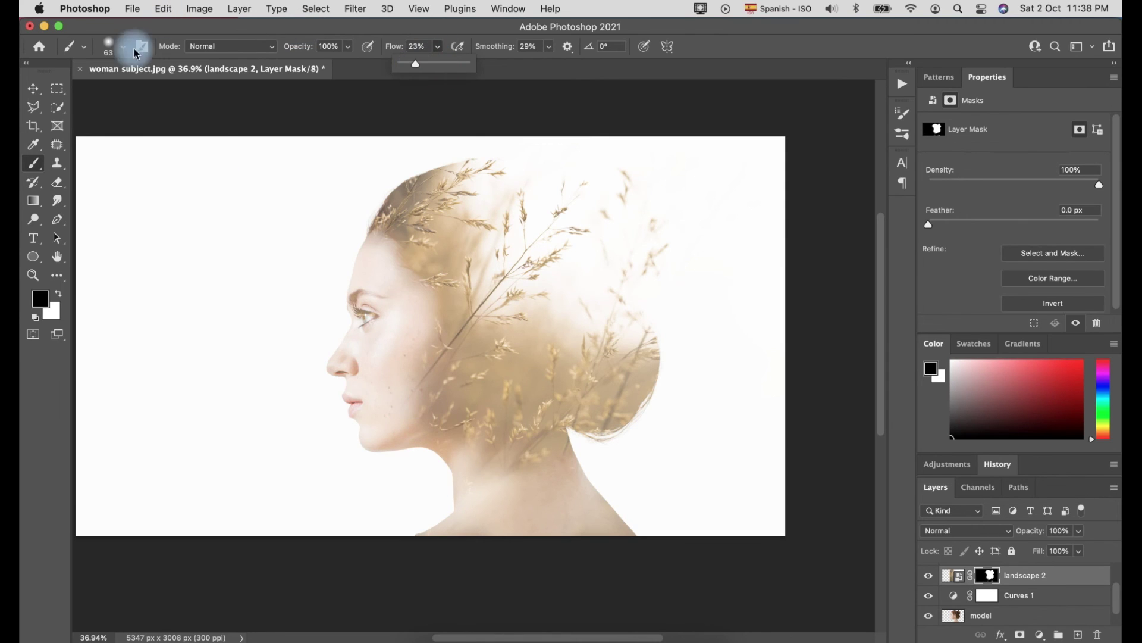
click(123, 46)
drag(158, 102, 179, 102)
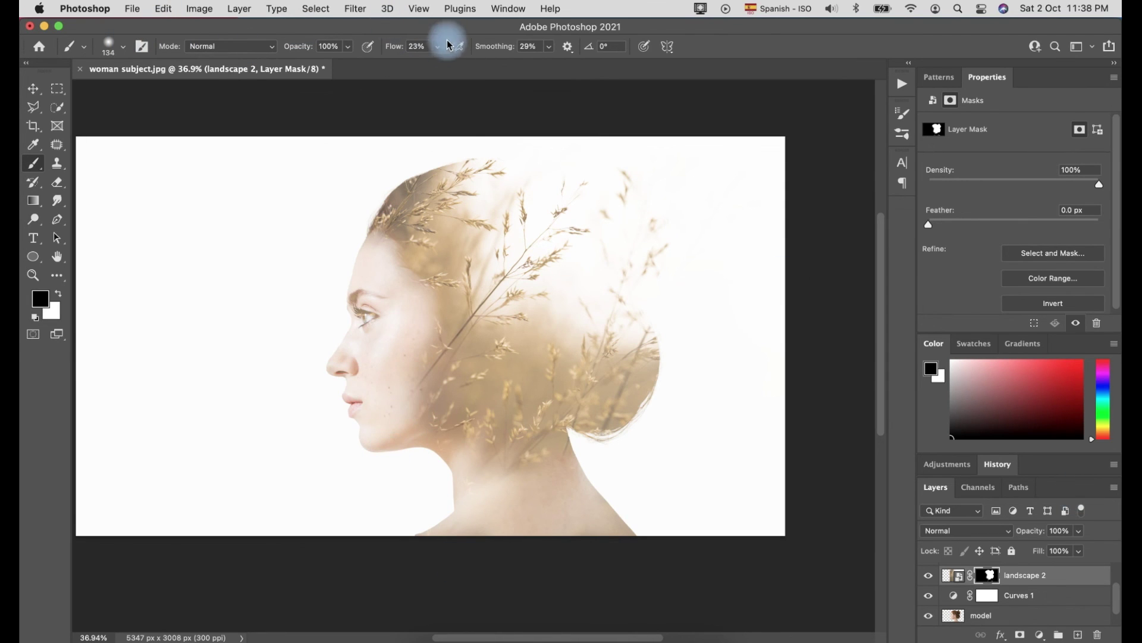
scroll(566, 523, down, 2)
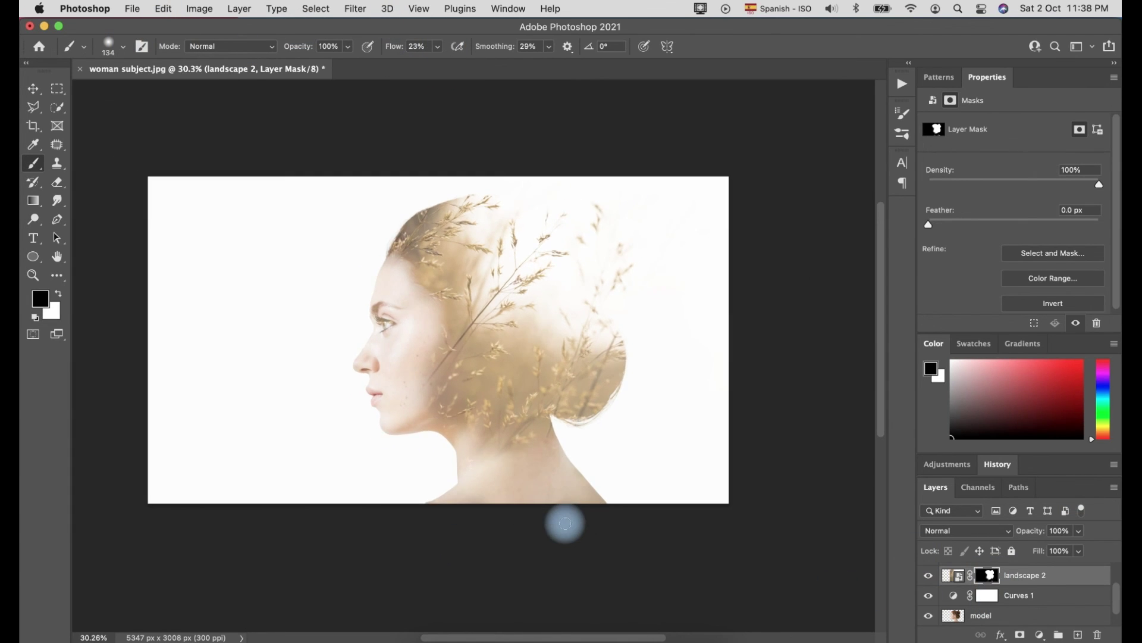